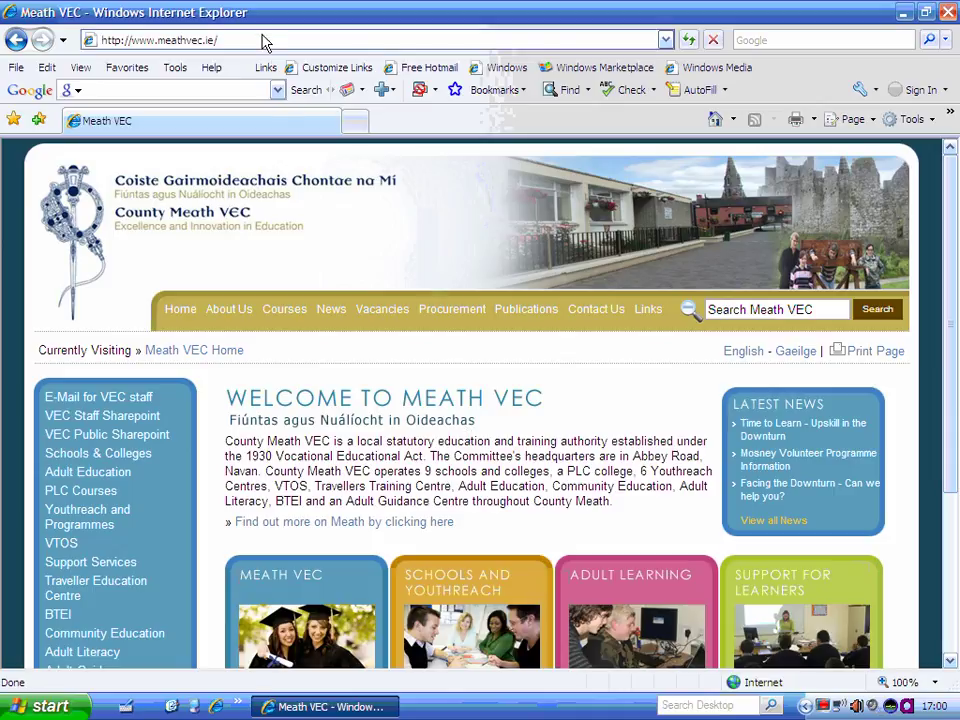
Sign in to VEC Staff SharePoint with saved credentials and open the VEC Head Office site.
{"action": "left_click", "coordinate": [110, 418]}
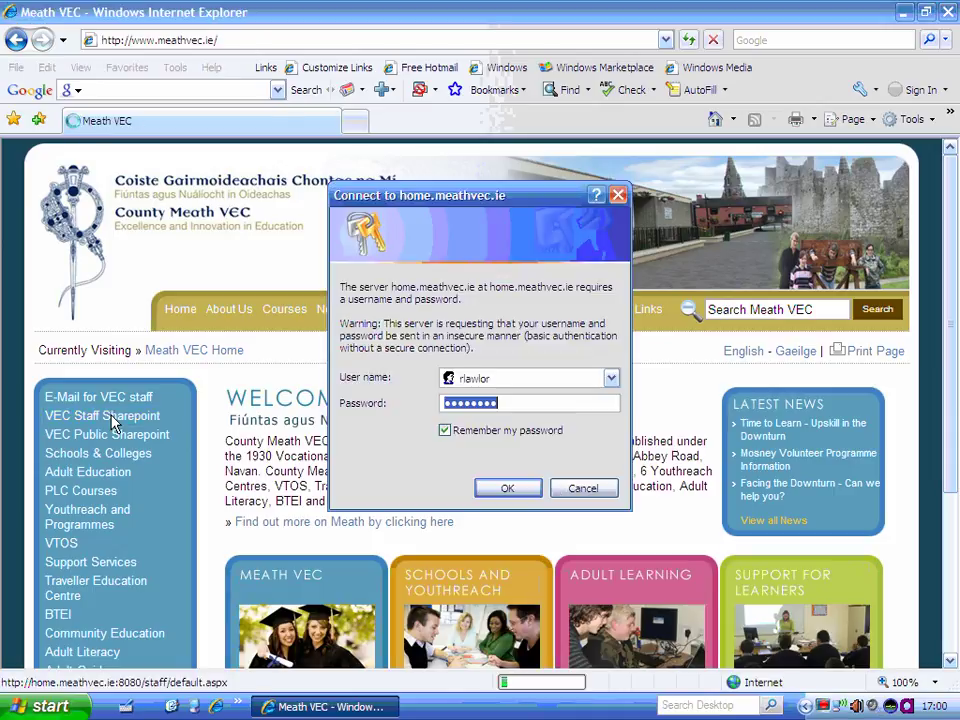
{"action": "left_click", "coordinate": [509, 487]}
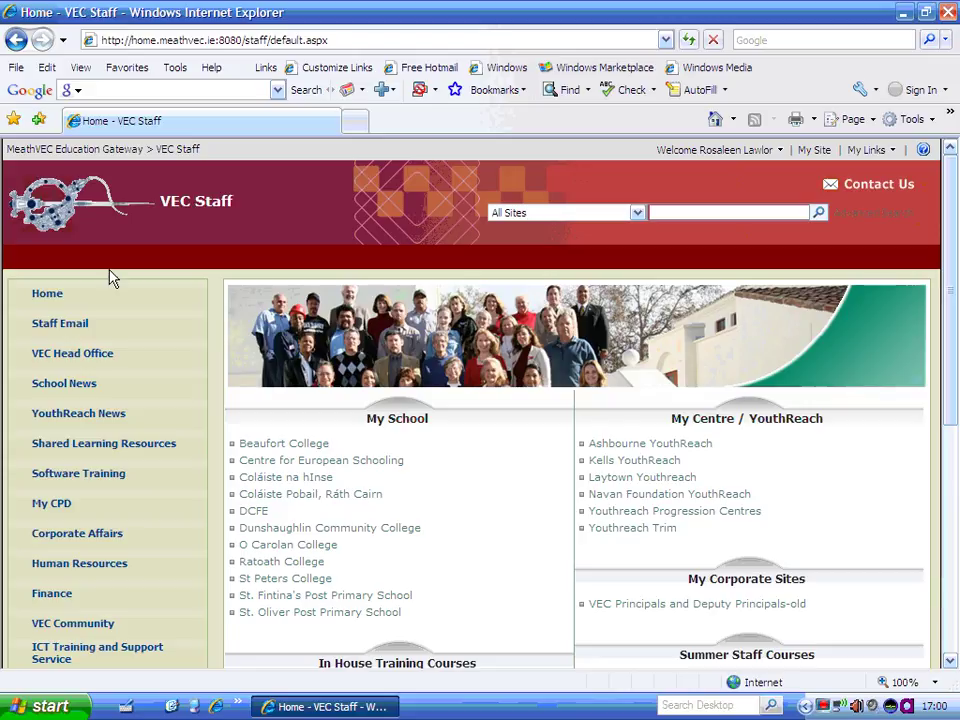
{"action": "left_click", "coordinate": [82, 358]}
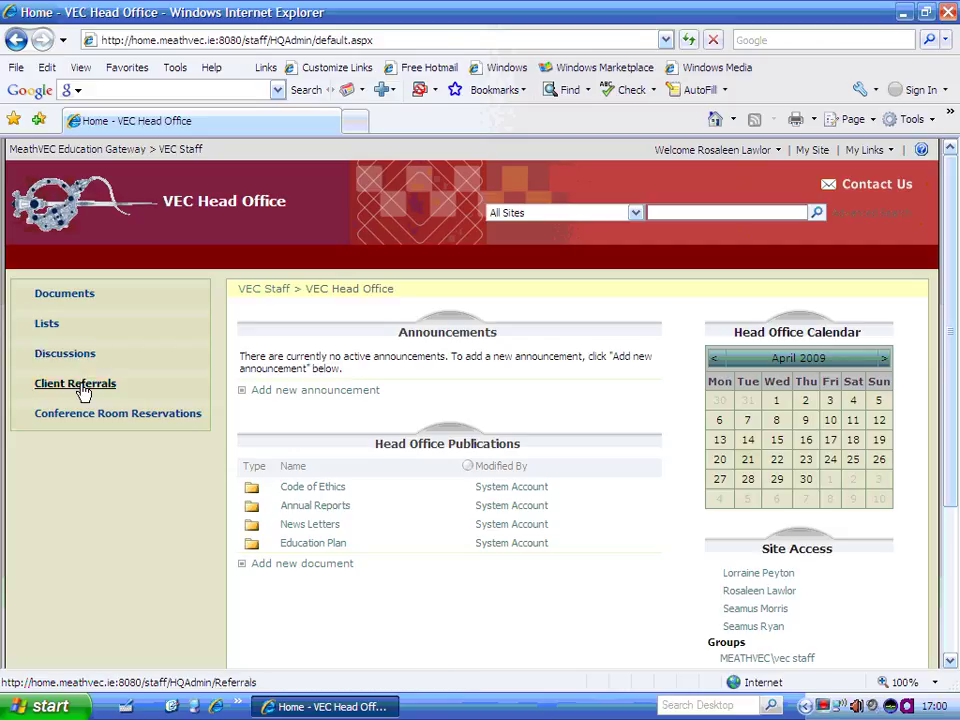
Open the Client Referrals site from the VEC Head Office left navigation.
{"action": "left_click", "coordinate": [83, 388]}
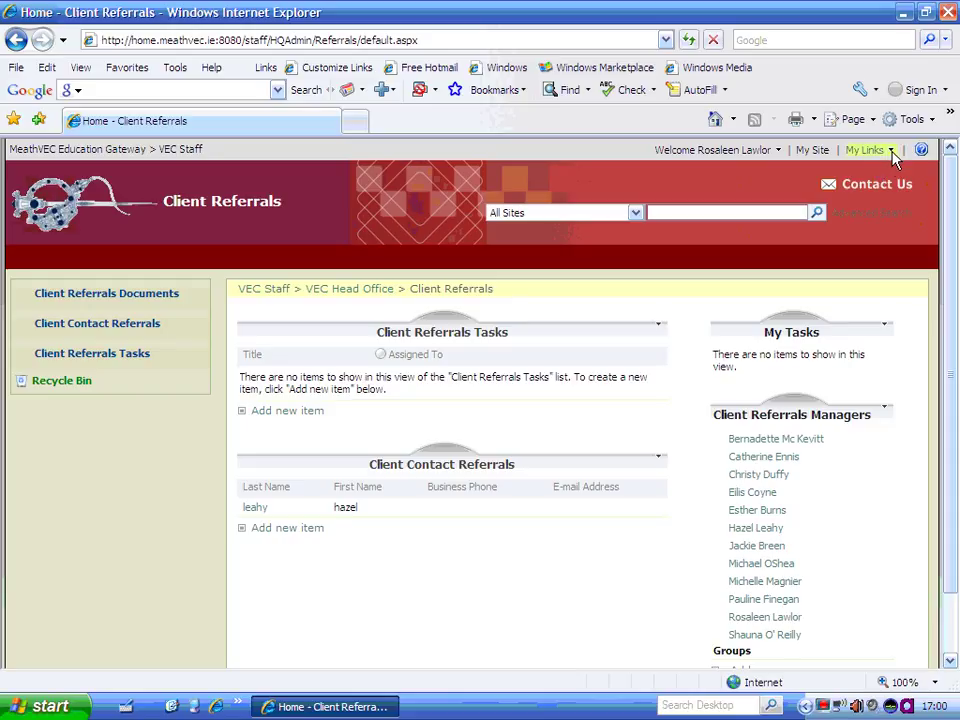
{"action": "left_click", "coordinate": [891, 151]}
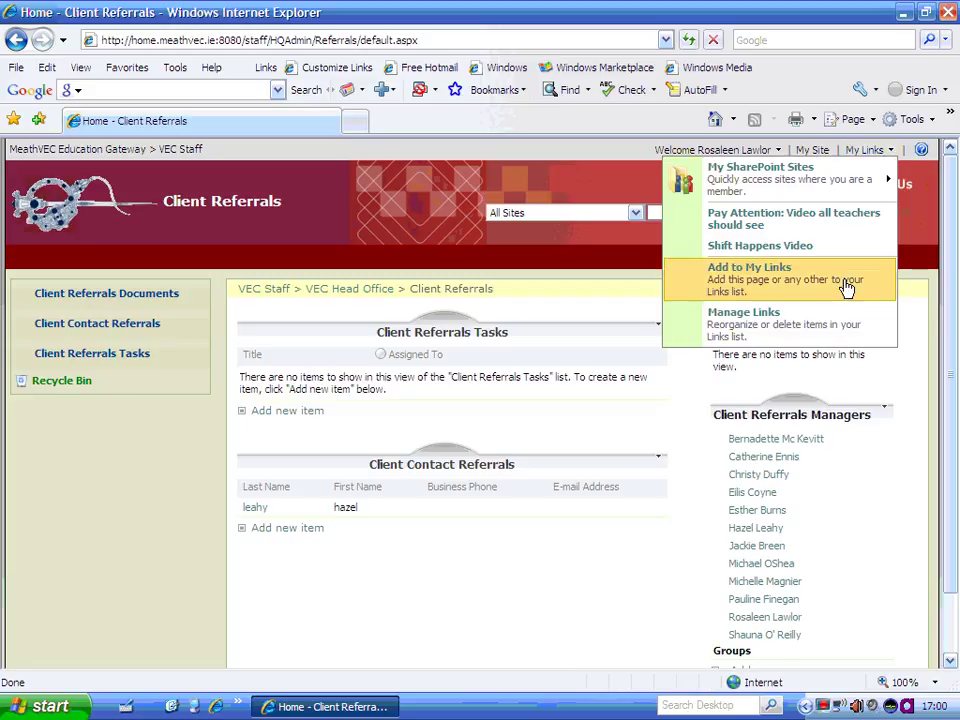
Add 'Home - Client Referrals' to My Links, verify it, then open Client Contact Referrals.
{"action": "left_click", "coordinate": [846, 287]}
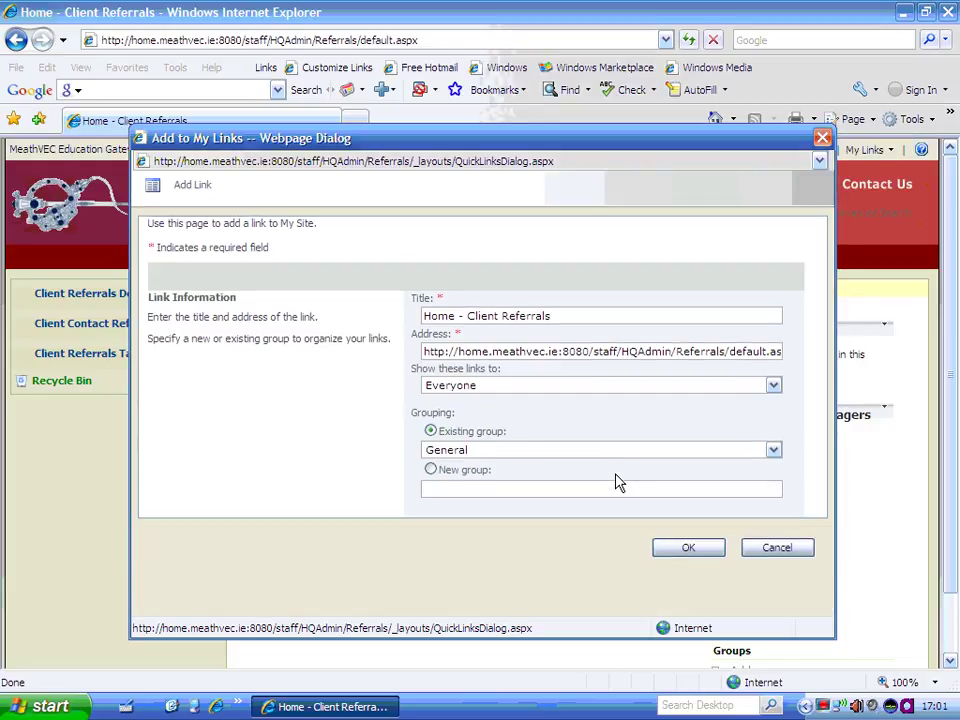
{"action": "left_click", "coordinate": [688, 598]}
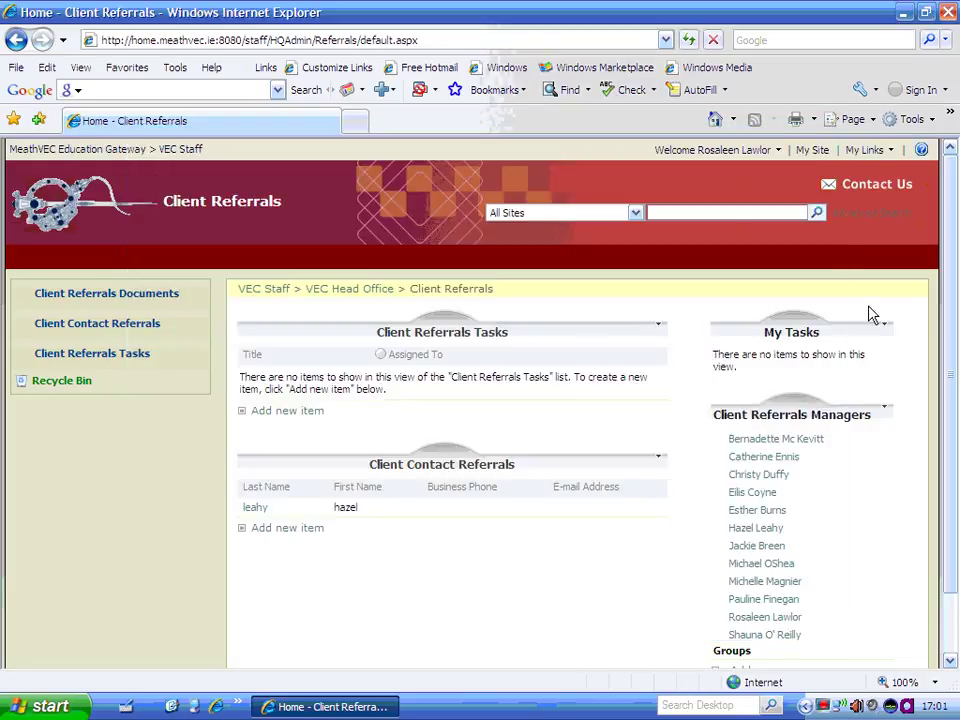
{"action": "left_click", "coordinate": [891, 150]}
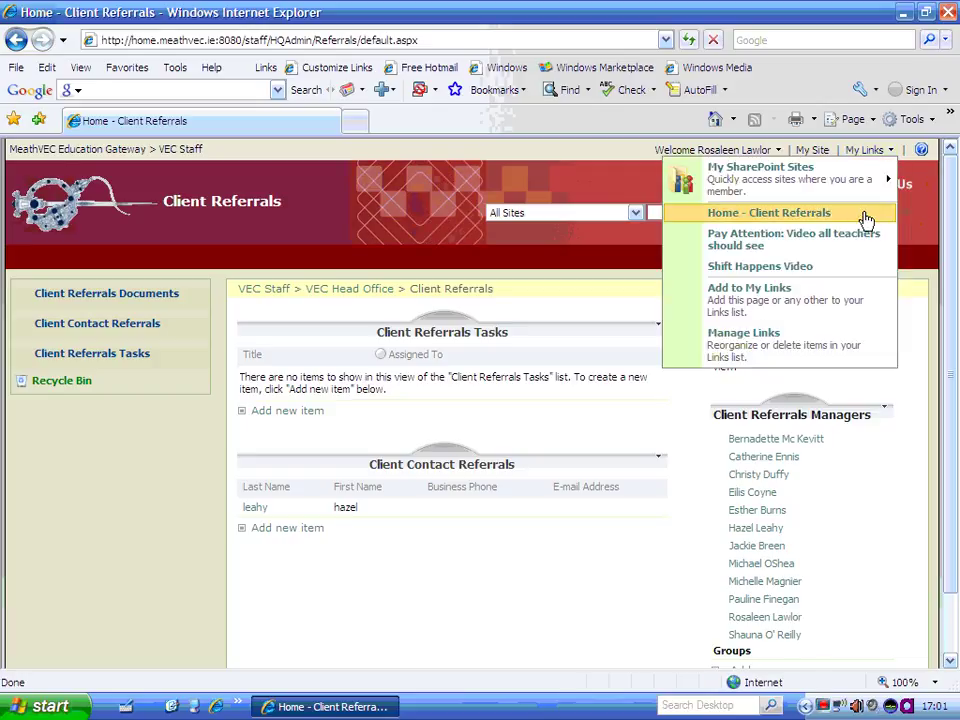
{"action": "mouse_move", "coordinate": [887, 181]}
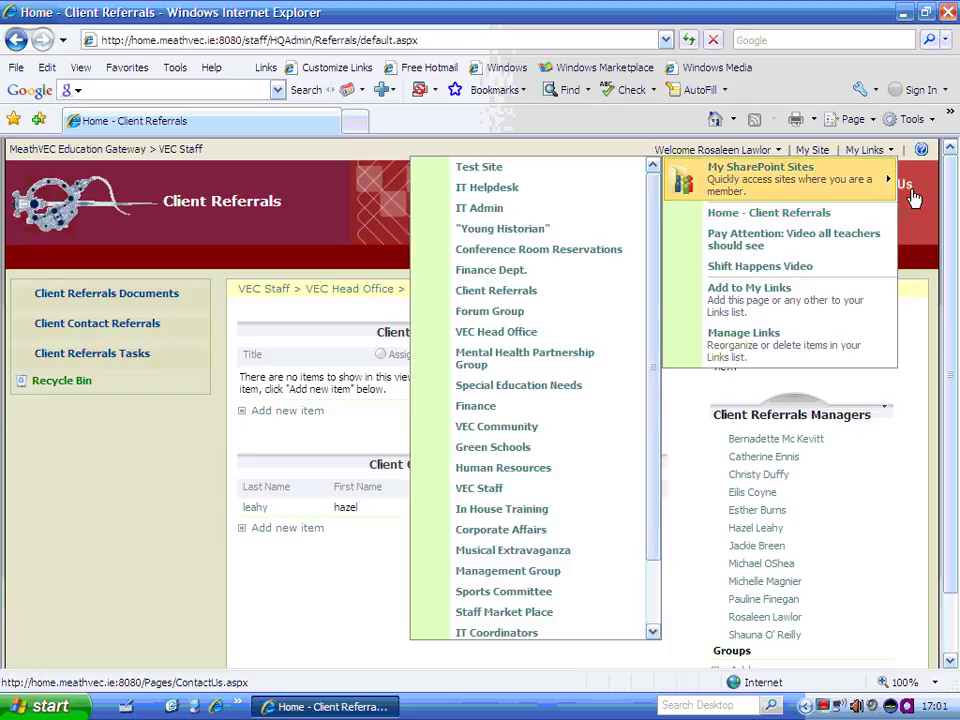
{"action": "left_click", "coordinate": [932, 236]}
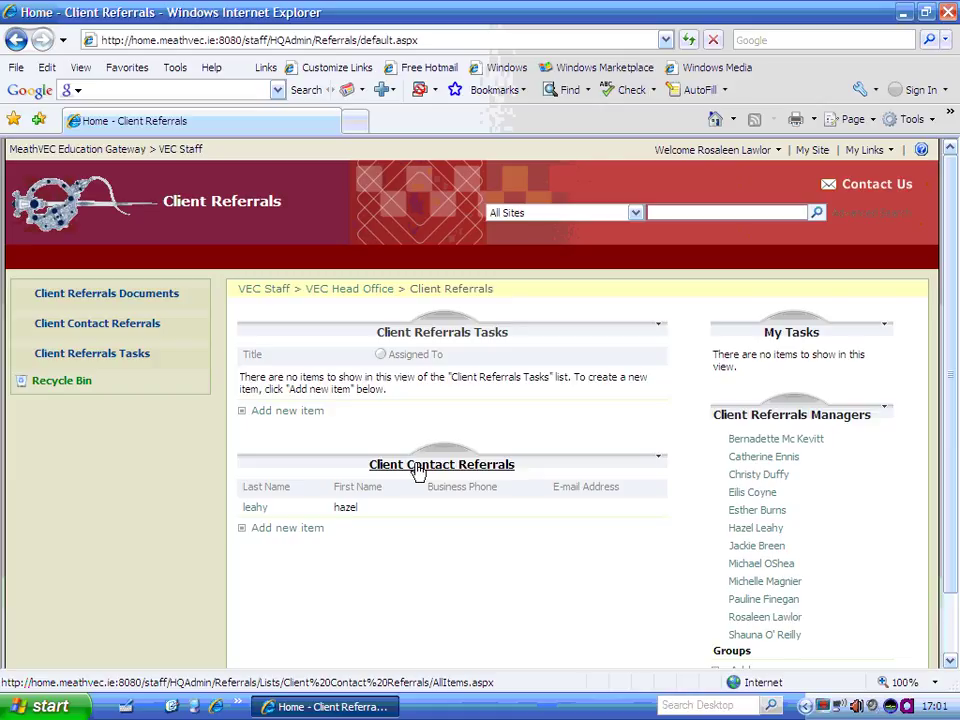
{"action": "left_click", "coordinate": [417, 468]}
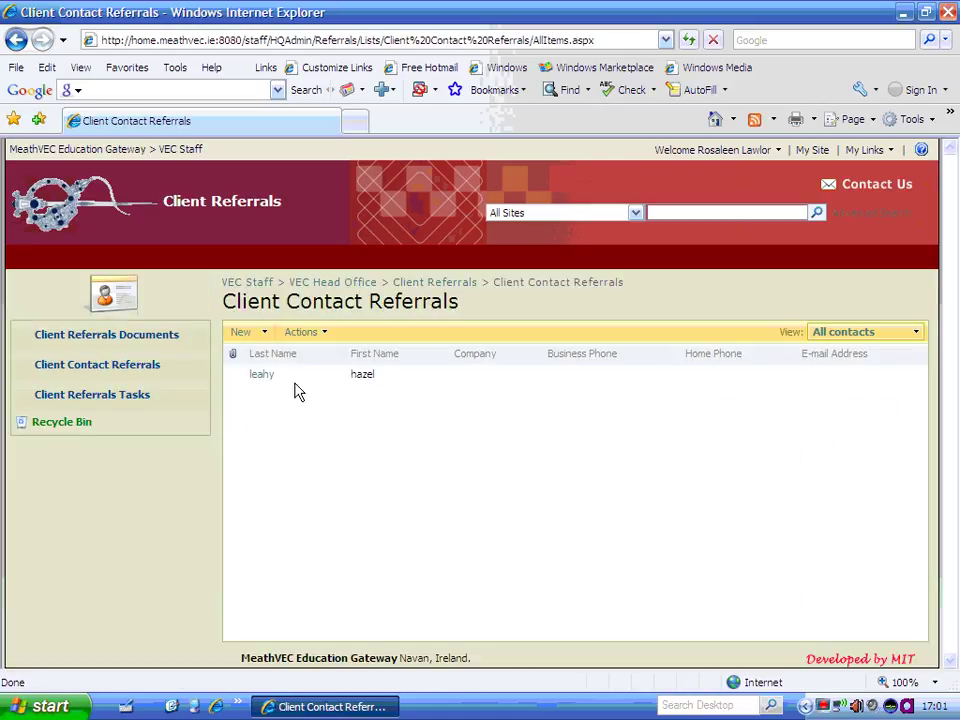
Create a new Client Contact Referrals item with Last Name 'Test' and save it.
{"action": "left_click", "coordinate": [266, 333]}
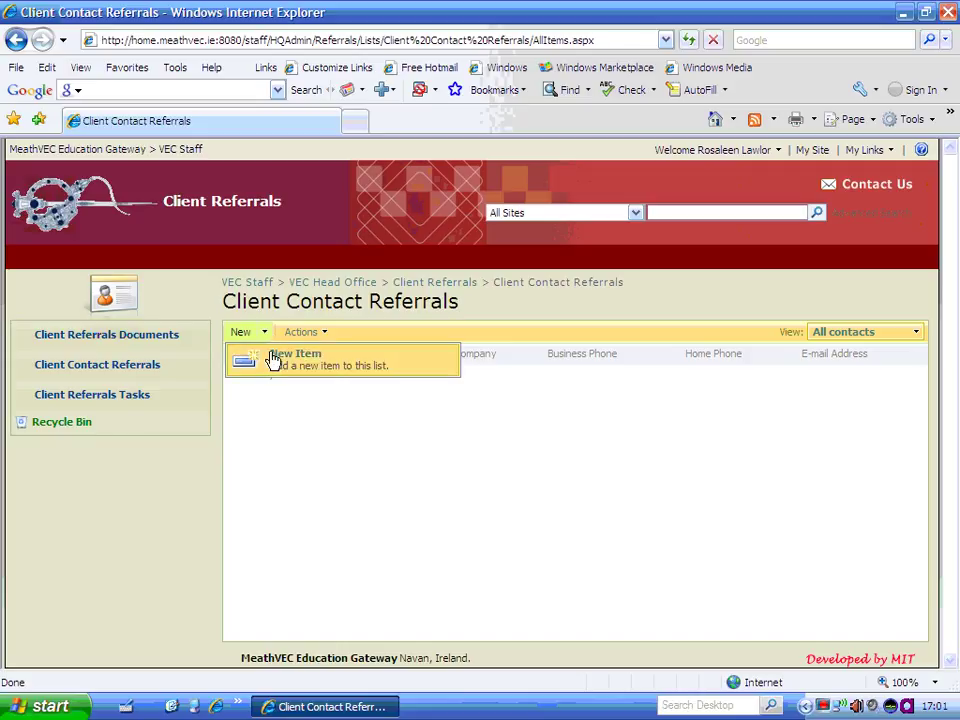
{"action": "left_click", "coordinate": [272, 360]}
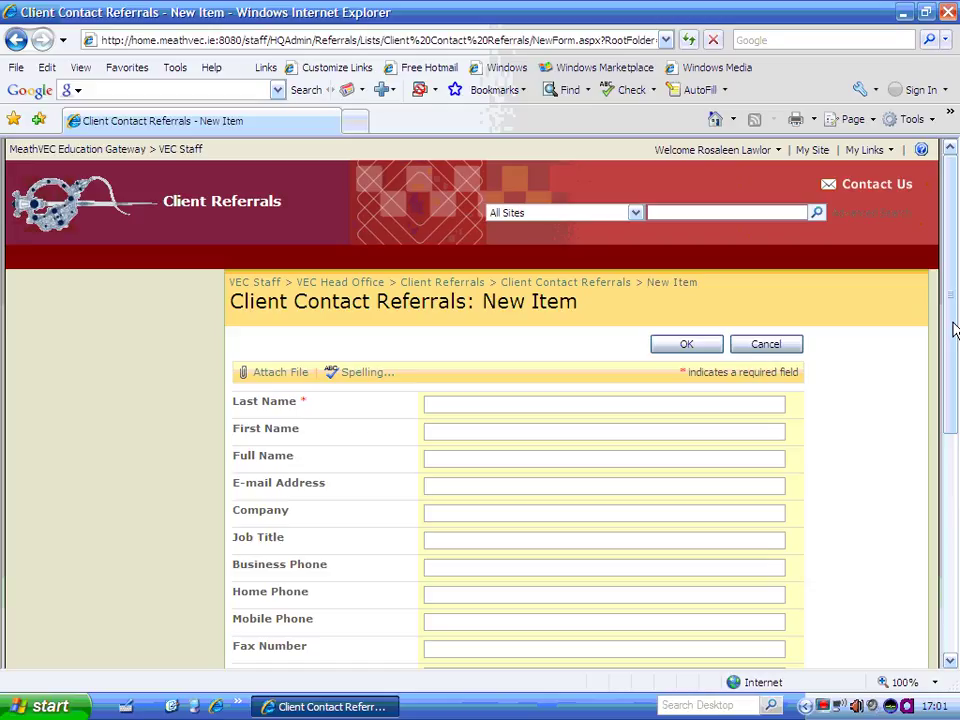
{"action": "left_click_drag", "start_coordinate": [953, 326], "coordinate": [955, 400]}
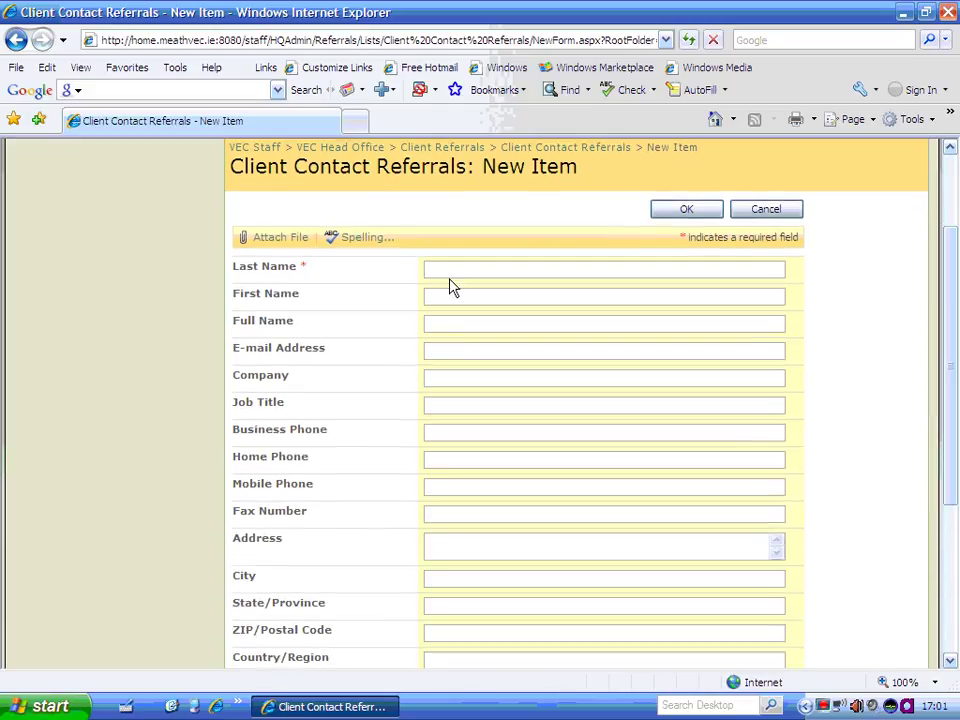
{"action": "type", "text": "Test"}
{"action": "scroll", "coordinate": [955, 365], "scroll_direction": "down", "scroll_amount": 1}
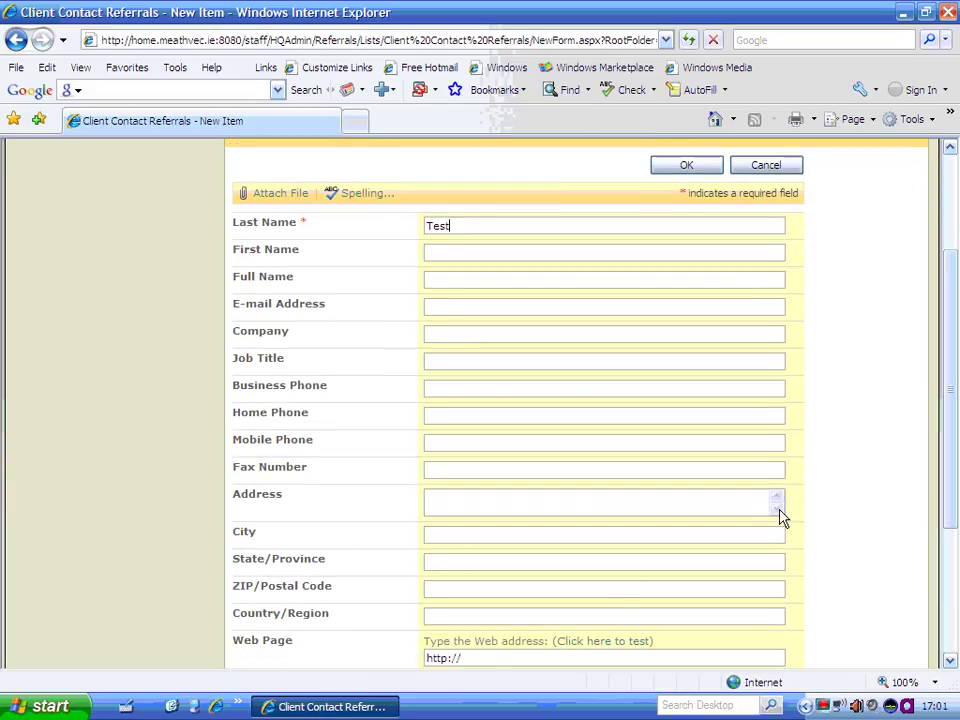
{"action": "left_click_drag", "start_coordinate": [956, 476], "coordinate": [954, 578]}
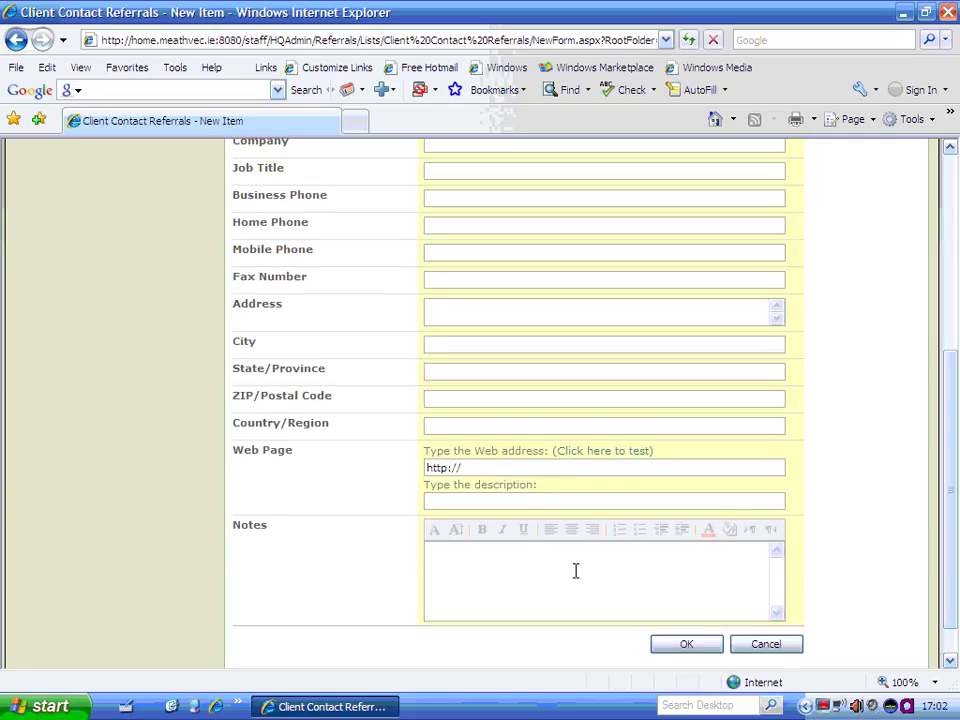
{"action": "left_click", "coordinate": [676, 648]}
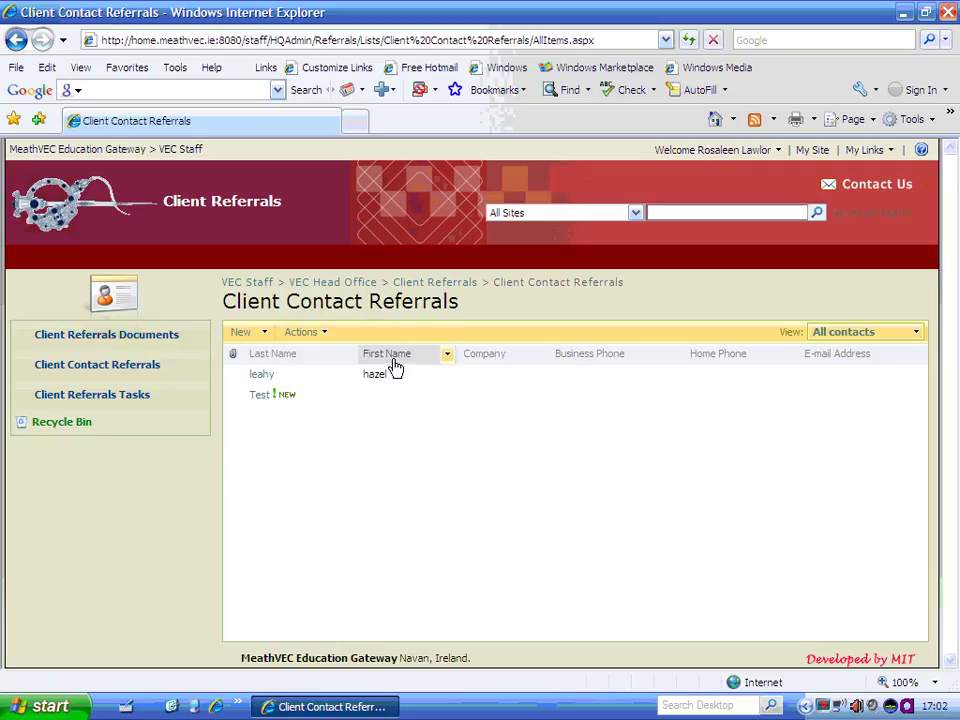
Delete the Test contact to the Recycle Bin and return to the Client Referrals home.
{"action": "mouse_move", "coordinate": [290, 394]}
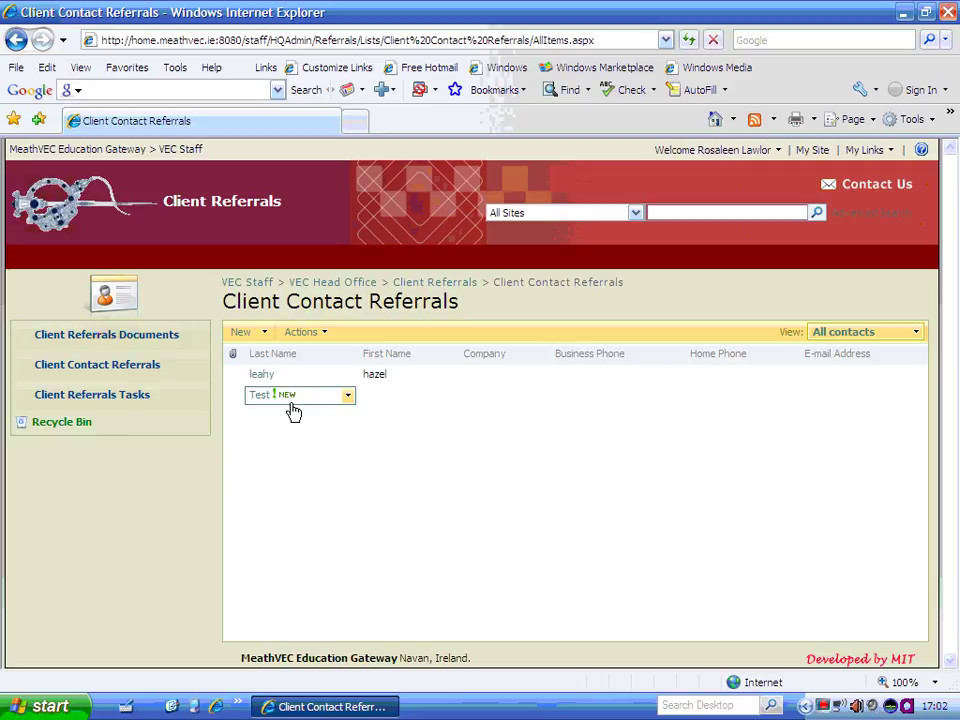
{"action": "left_click", "coordinate": [348, 398]}
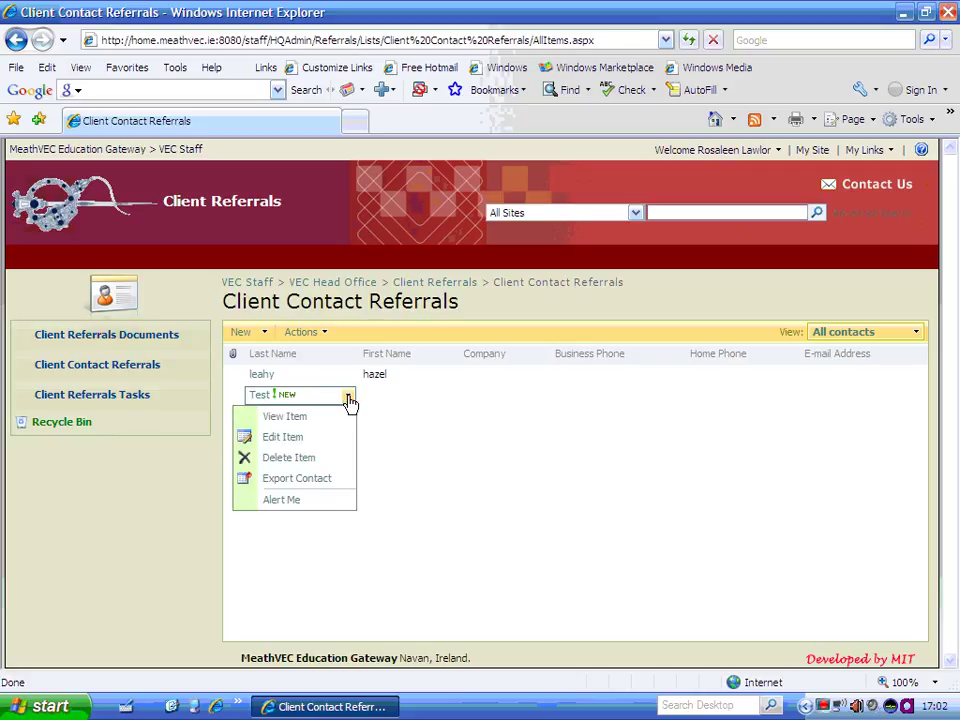
{"action": "left_click", "coordinate": [321, 466]}
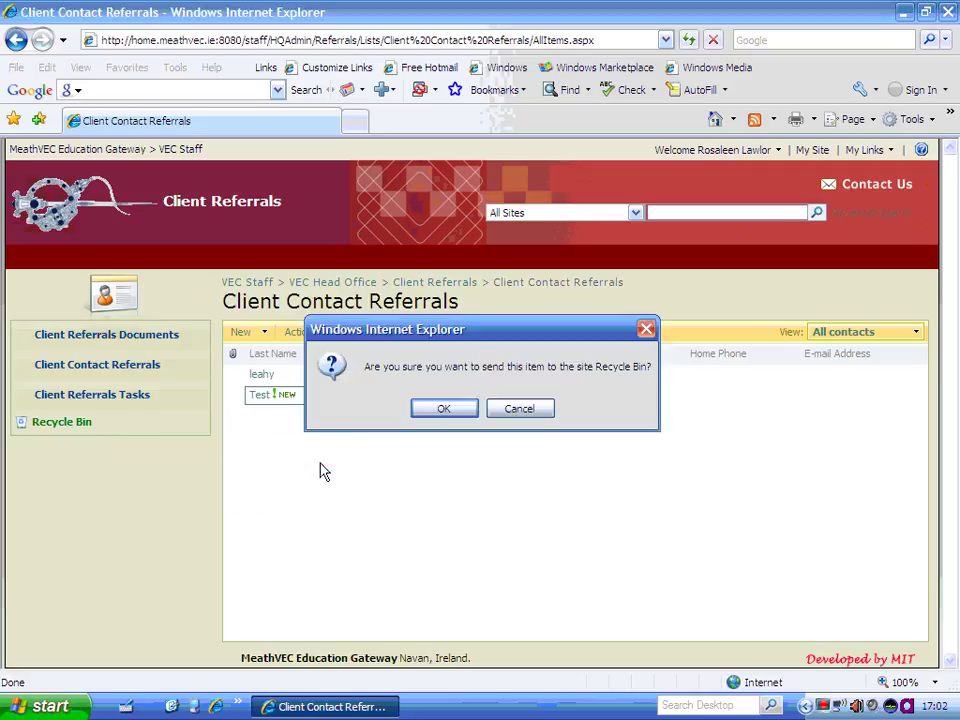
{"action": "left_click", "coordinate": [441, 408]}
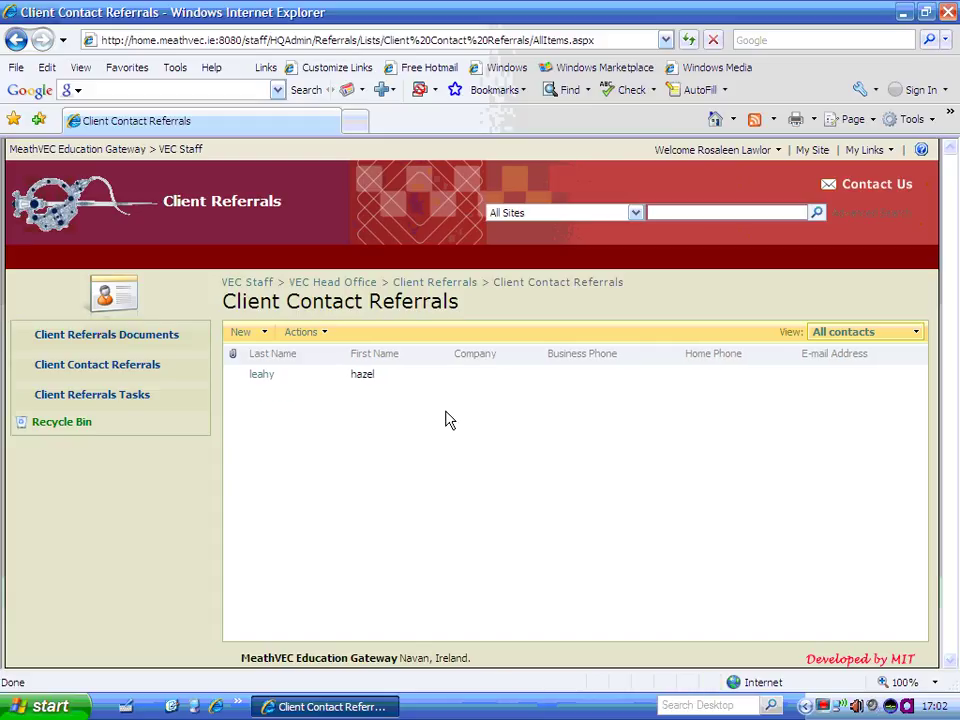
{"action": "left_click", "coordinate": [440, 285]}
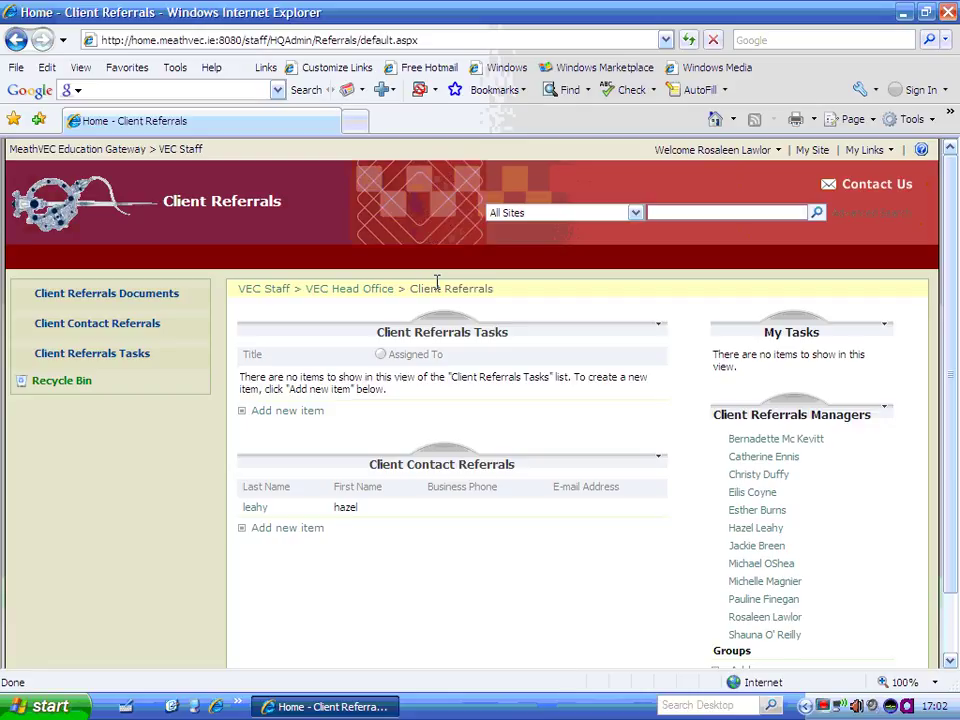
Start a new item in the Client Referrals Tasks list, ready for its title.
{"action": "left_click", "coordinate": [440, 341]}
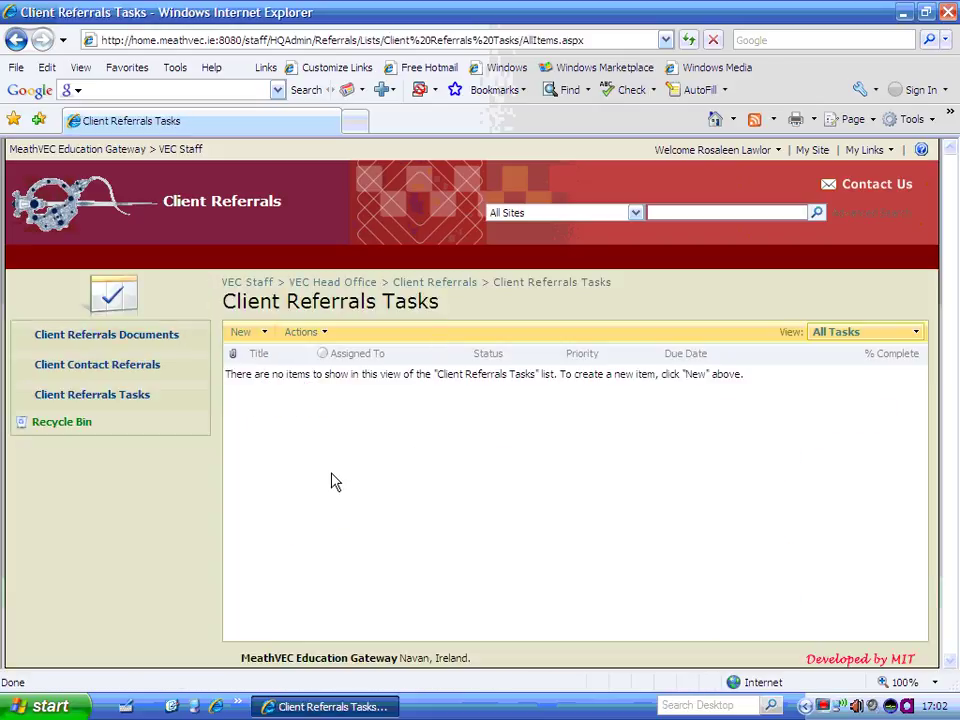
{"action": "left_click", "coordinate": [266, 339]}
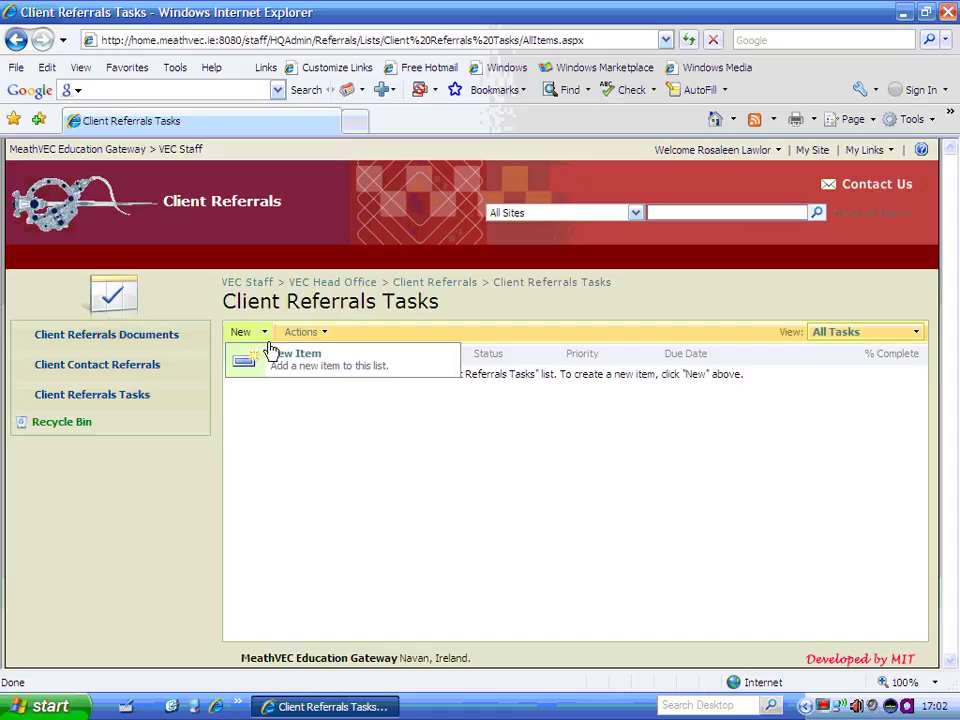
{"action": "left_click", "coordinate": [252, 362]}
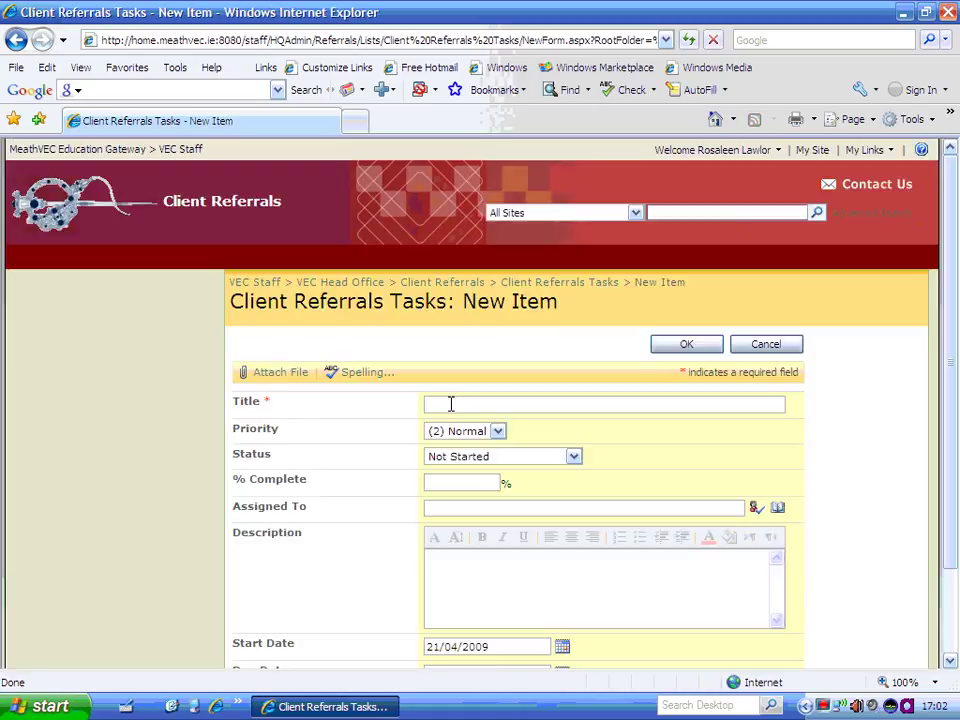
{"action": "left_click", "coordinate": [451, 403]}
Title the task 'Test Referral' with Priority (1) High, Status Not Started, 0% complete.
{"action": "type", "text": "Test Referral"}
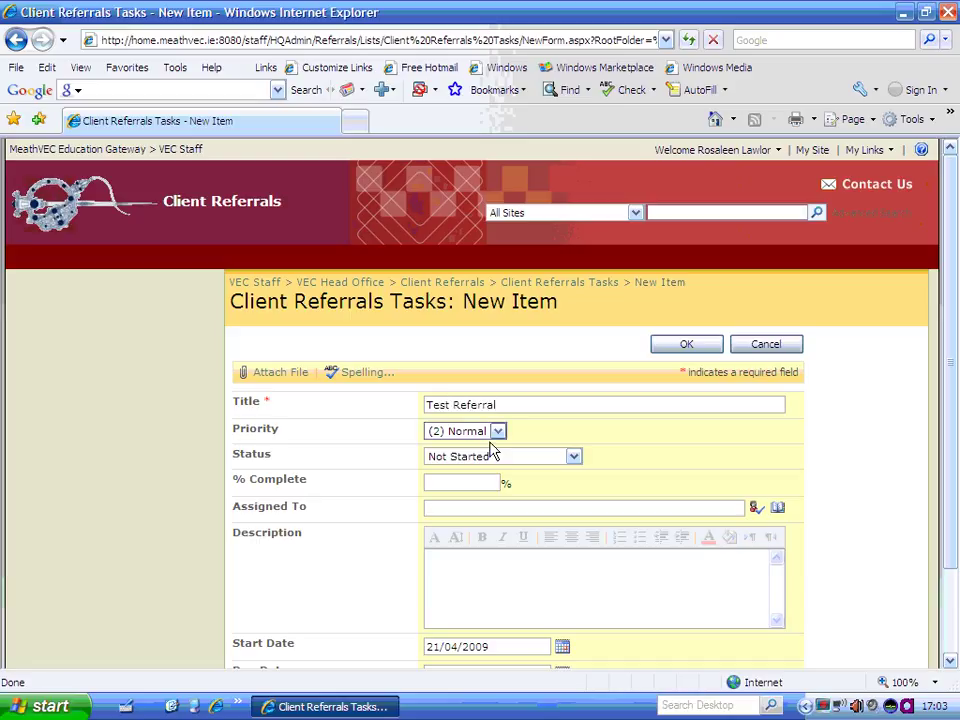
{"action": "left_click", "coordinate": [496, 433]}
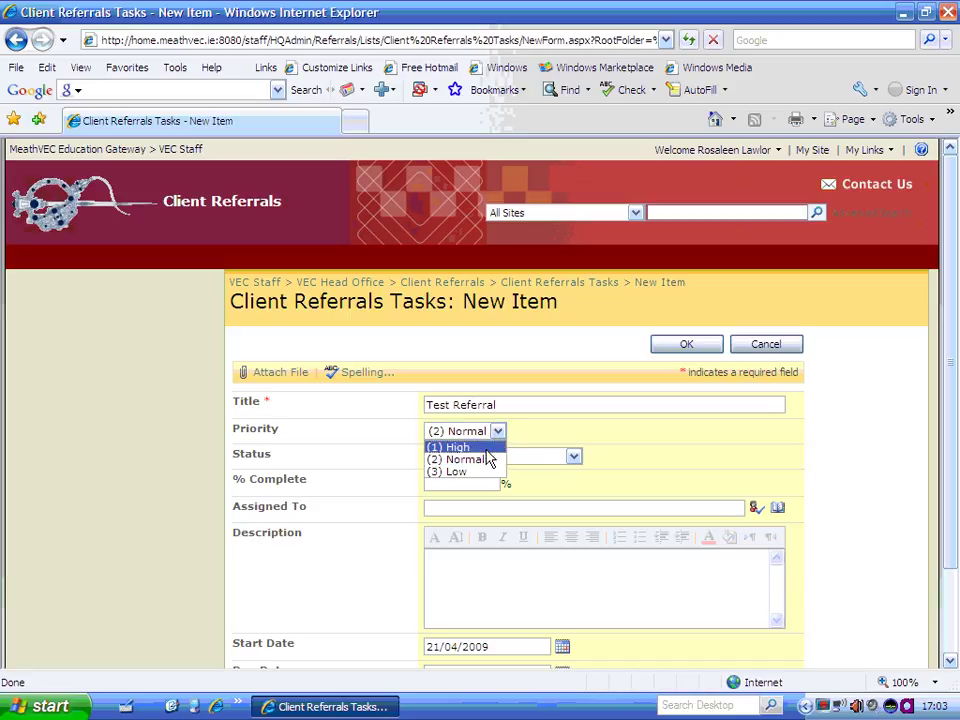
{"action": "left_click", "coordinate": [492, 447]}
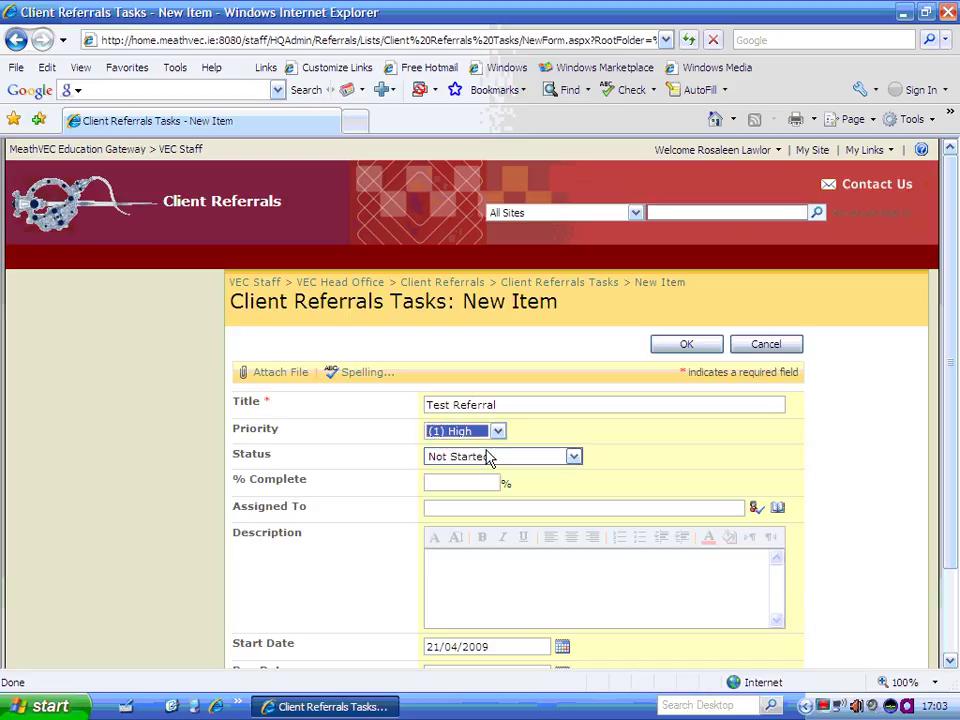
{"action": "left_click", "coordinate": [546, 458]}
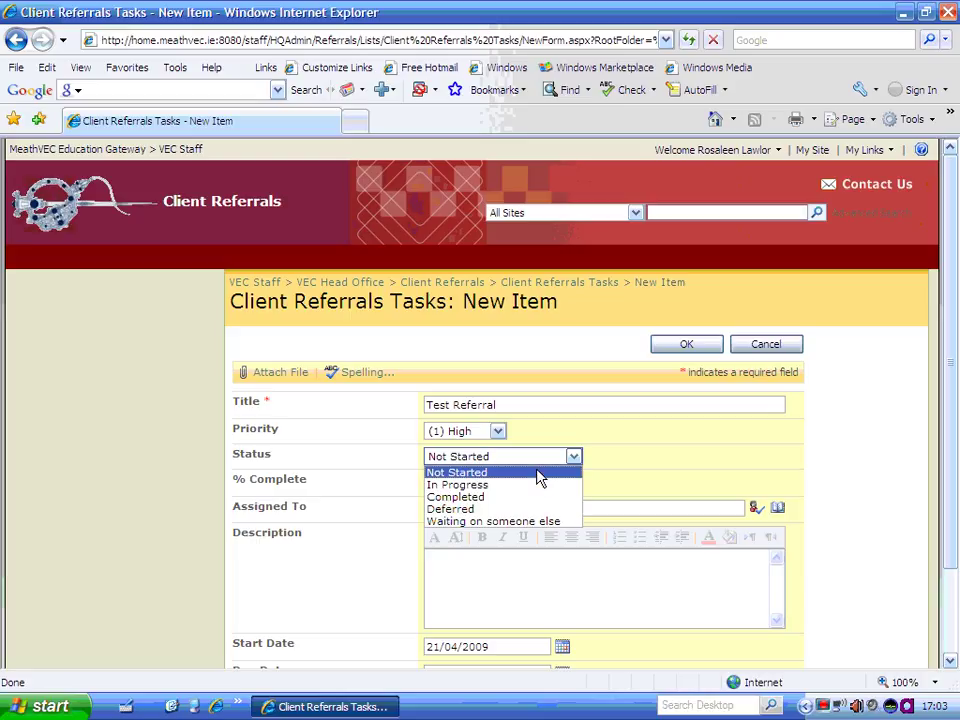
{"action": "left_click", "coordinate": [538, 478]}
{"action": "left_click", "coordinate": [483, 484]}
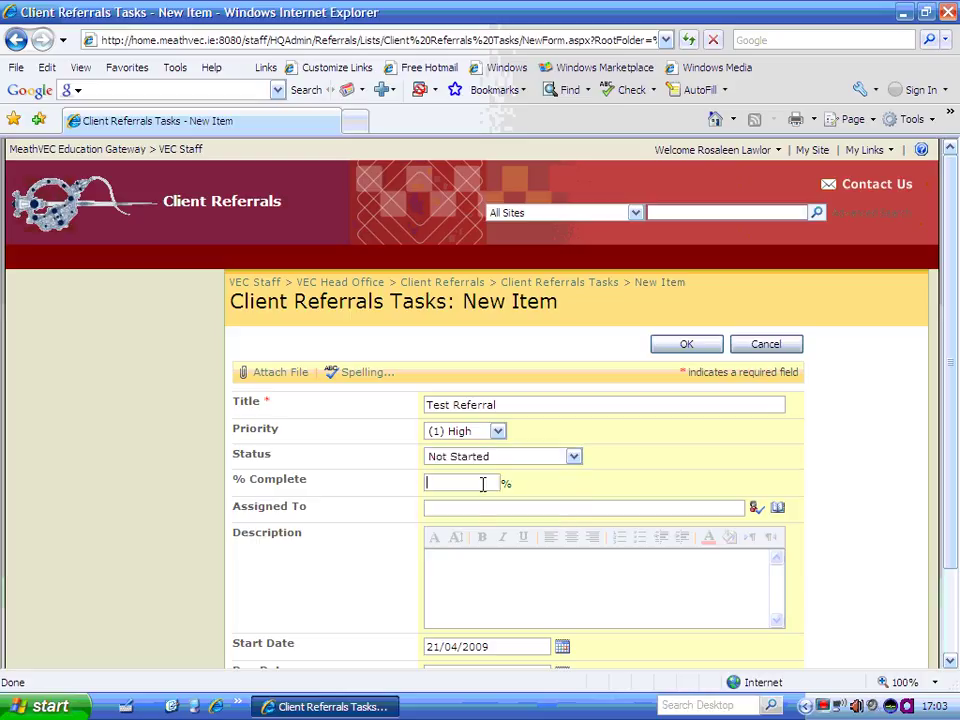
{"action": "type", "text": "0"}
{"action": "left_click", "coordinate": [483, 508]}
{"action": "left_click_drag", "start_coordinate": [949, 409], "coordinate": [952, 480]}
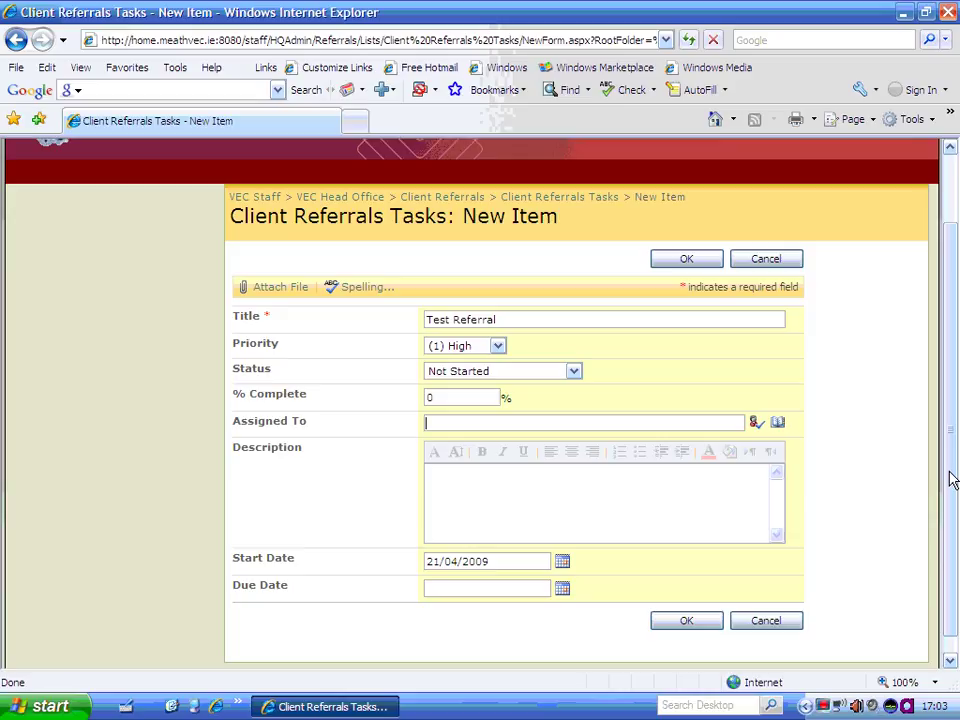
Assign the task to the Head Office Clerical_Officer found by a staff directory name search.
{"action": "left_click", "coordinate": [780, 424]}
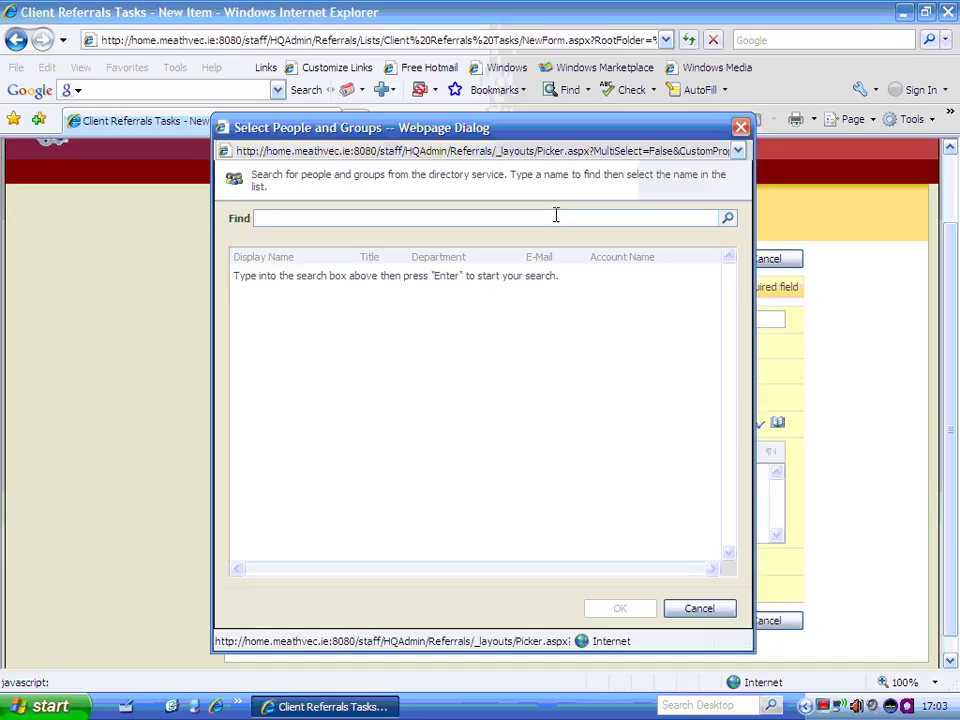
{"action": "type", "text": "hazel"}
{"action": "left_click", "coordinate": [728, 219]}
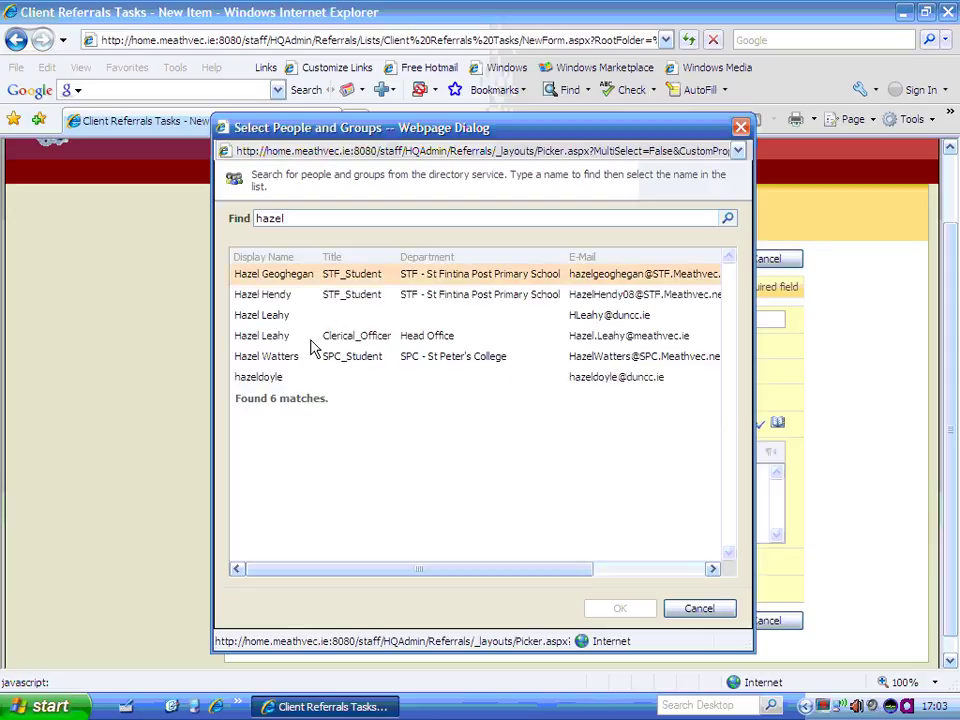
{"action": "left_click", "coordinate": [275, 340]}
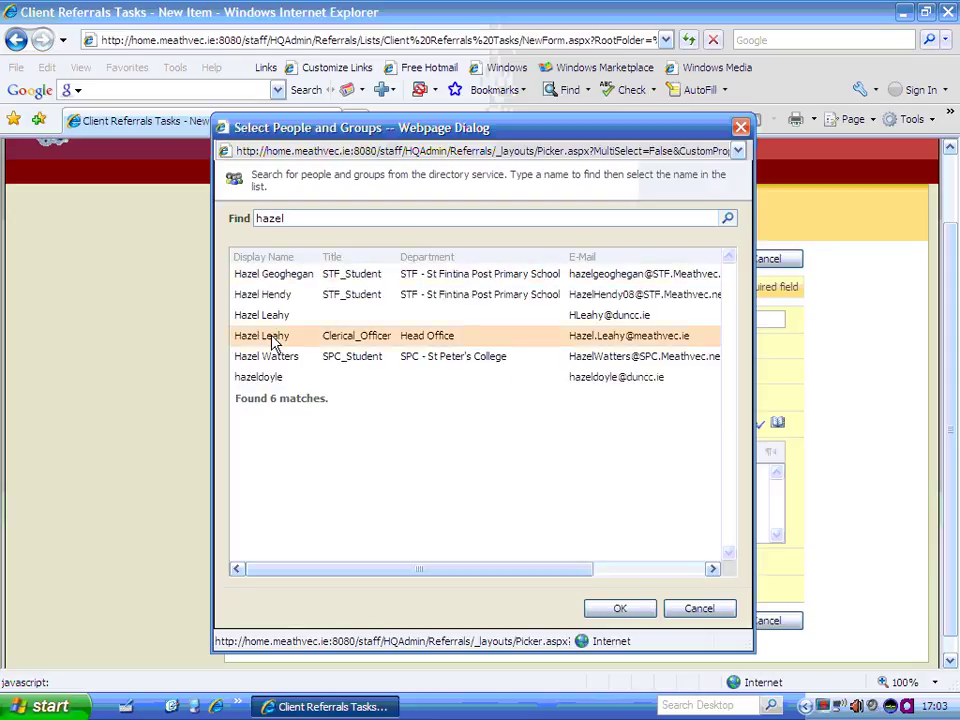
{"action": "left_click", "coordinate": [638, 614]}
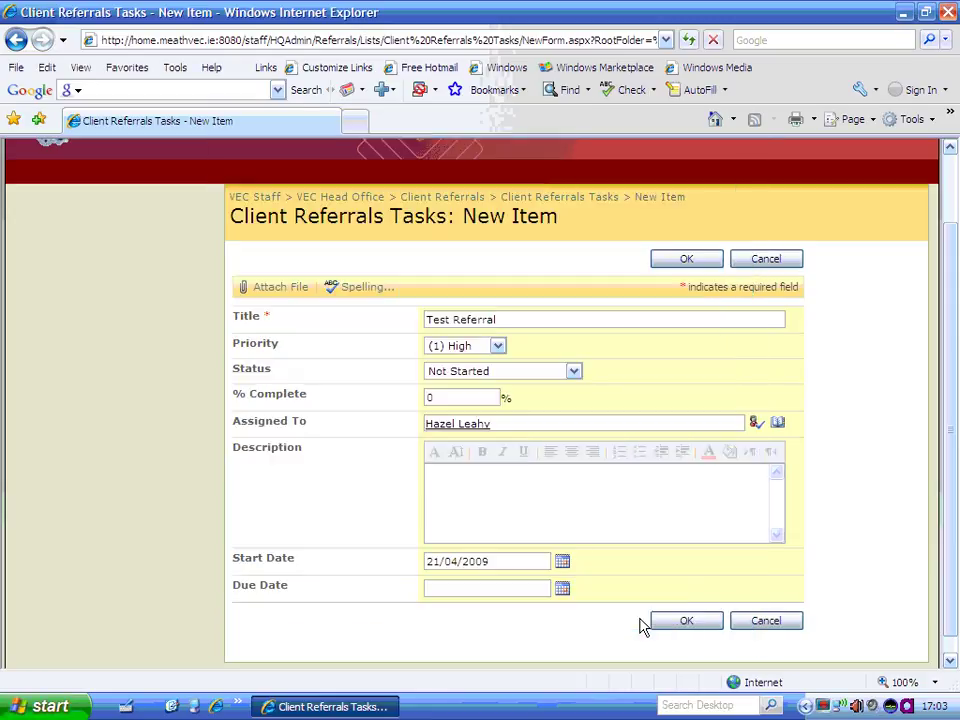
{"action": "left_click", "coordinate": [465, 466]}
Enter the description 'This is a test', keep start date 21/04/2009, and save the task.
{"action": "type", "text": "Th"}
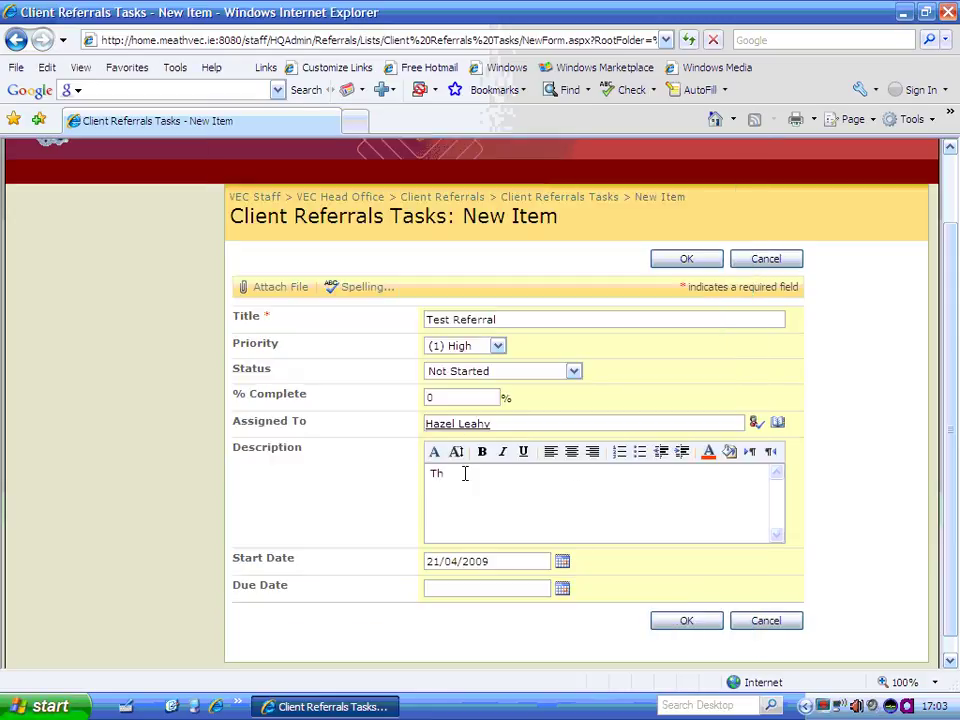
{"action": "type", "text": "is is a teast"}
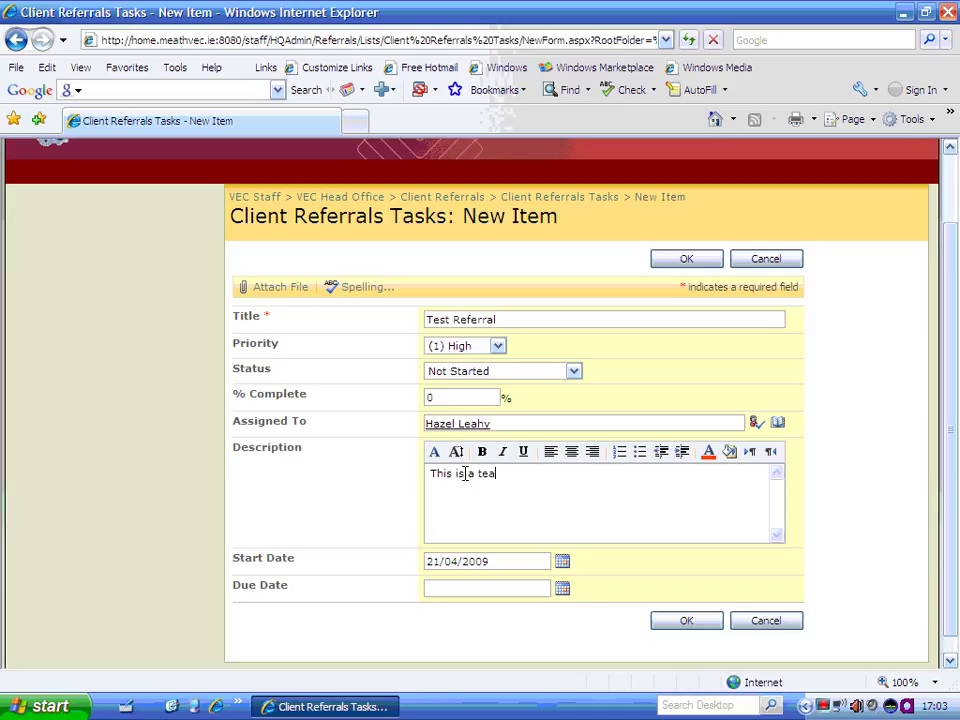
{"action": "key", "text": "BackSpace"}
{"action": "key", "text": "BackSpace"}
{"action": "key", "text": "BackSpace"}
{"action": "type", "text": "st"}
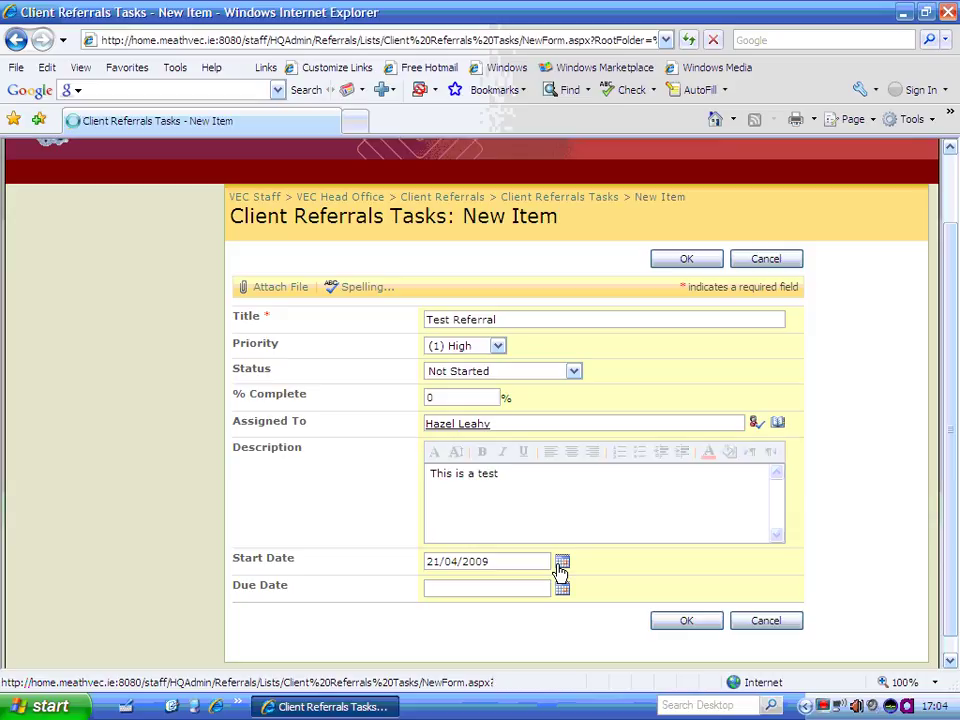
{"action": "left_click", "coordinate": [560, 566]}
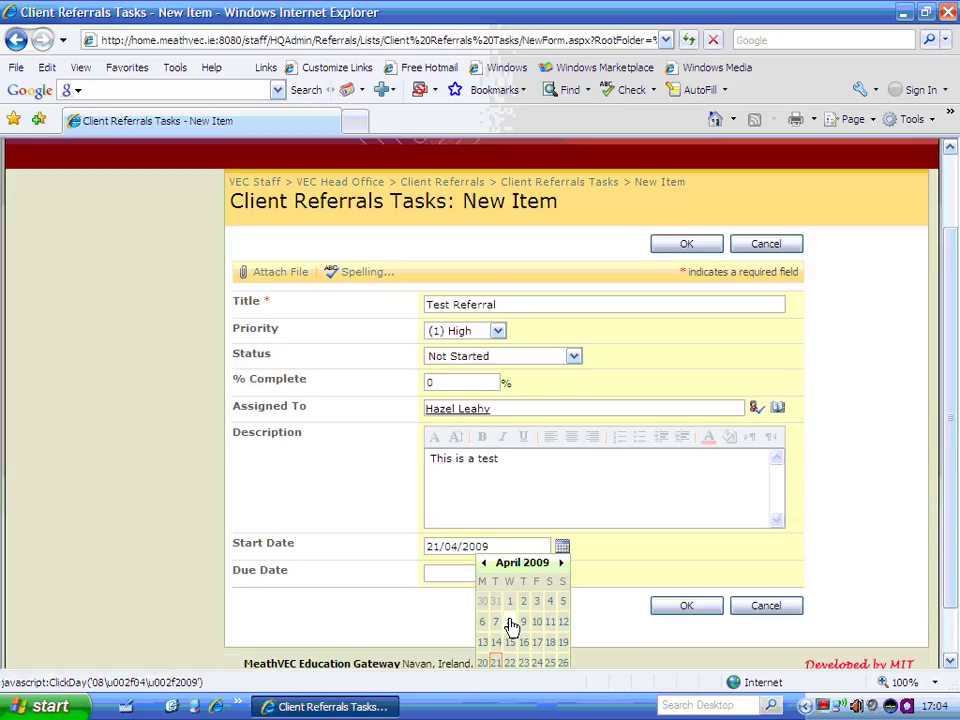
{"action": "left_click", "coordinate": [590, 582]}
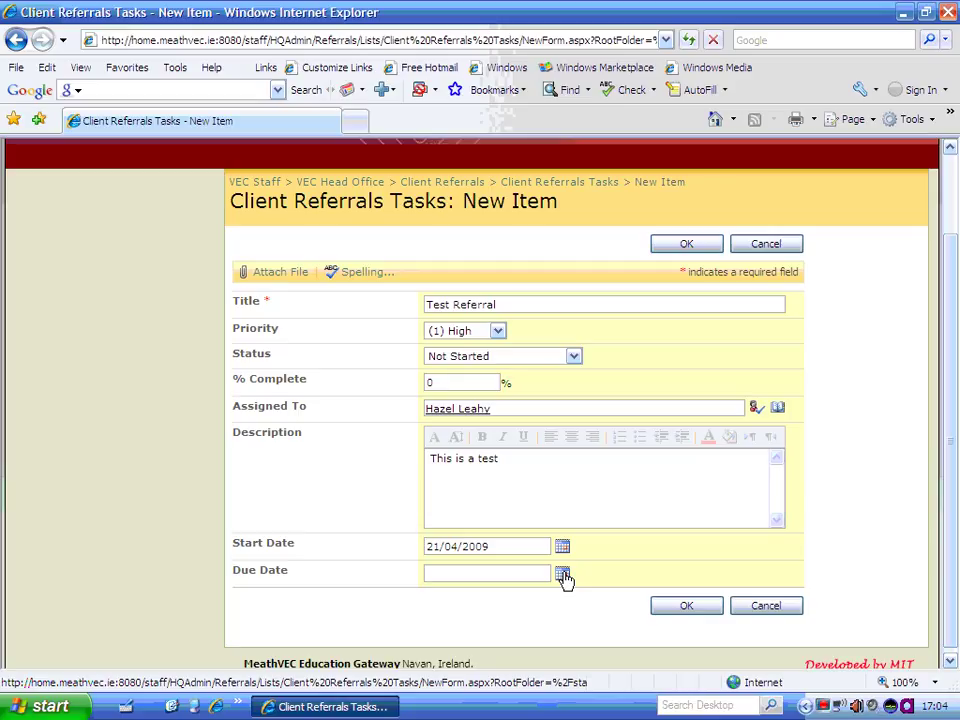
{"action": "left_click", "coordinate": [684, 613]}
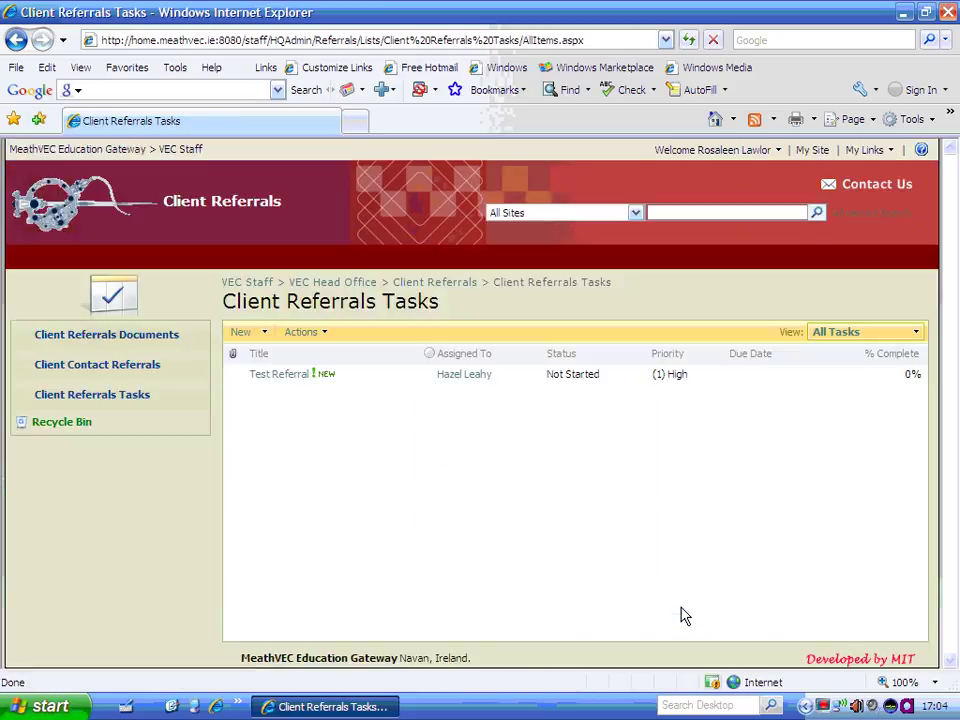
Return to the Client Referrals home and open the full Client Referrals Tasks list.
{"action": "mouse_move", "coordinate": [301, 387]}
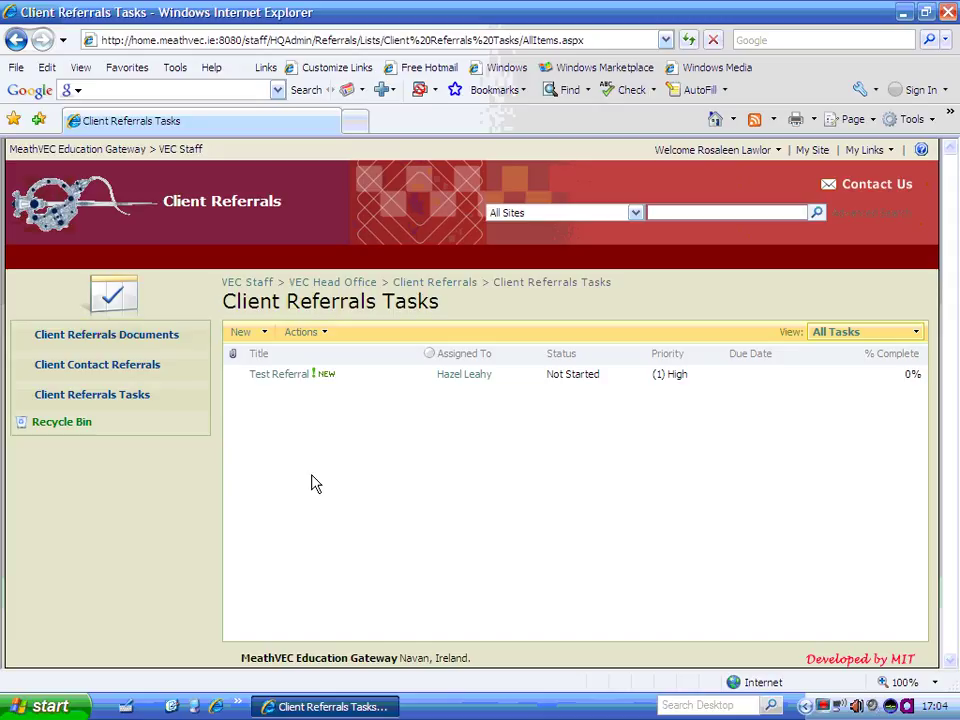
{"action": "left_click", "coordinate": [428, 284]}
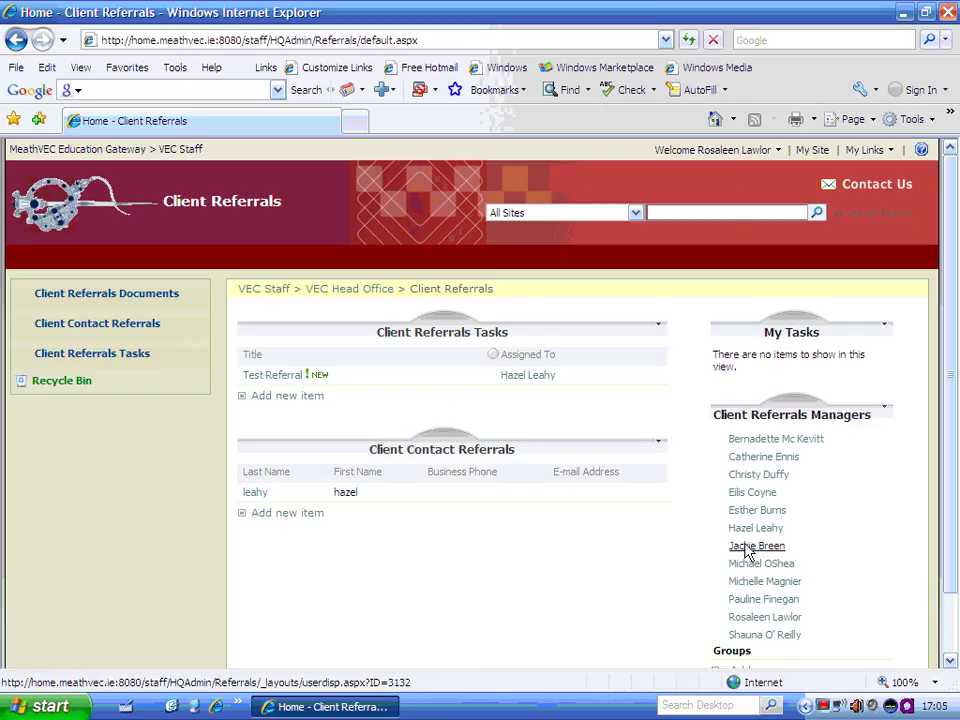
{"action": "left_click", "coordinate": [427, 334]}
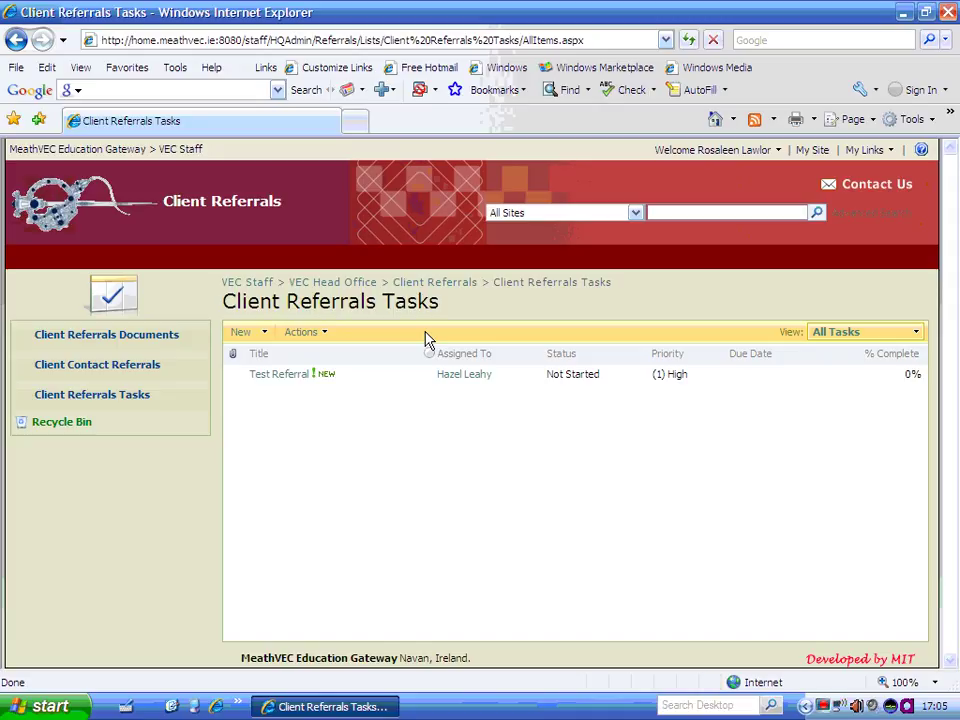
Create a Tasks alert that e-mails when someone else changes a task assigned to me.
{"action": "left_click", "coordinate": [302, 332]}
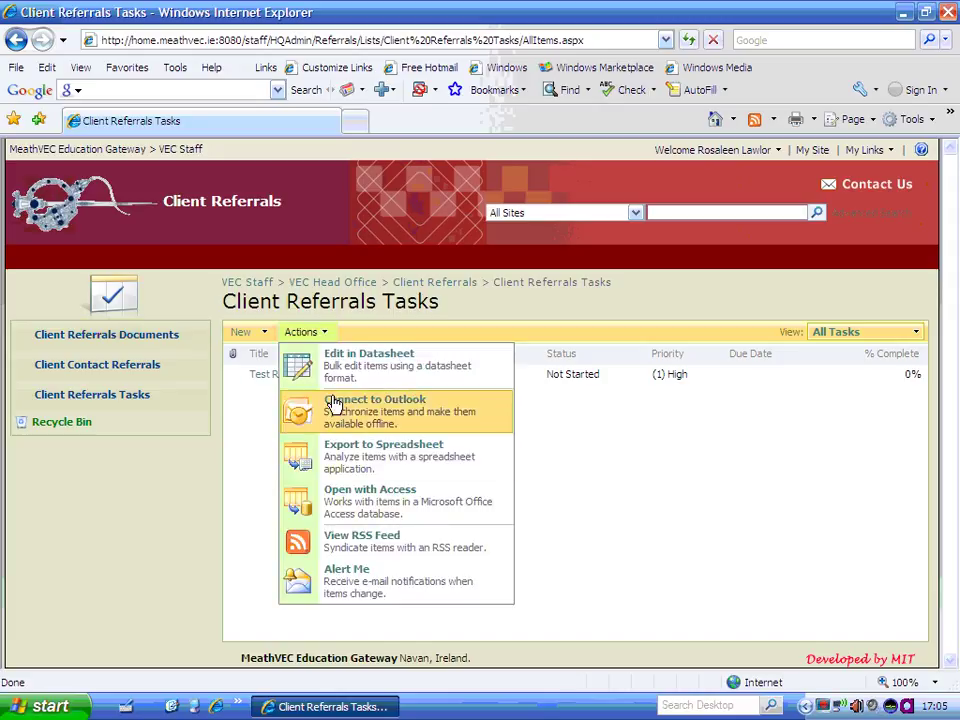
{"action": "left_click", "coordinate": [440, 596]}
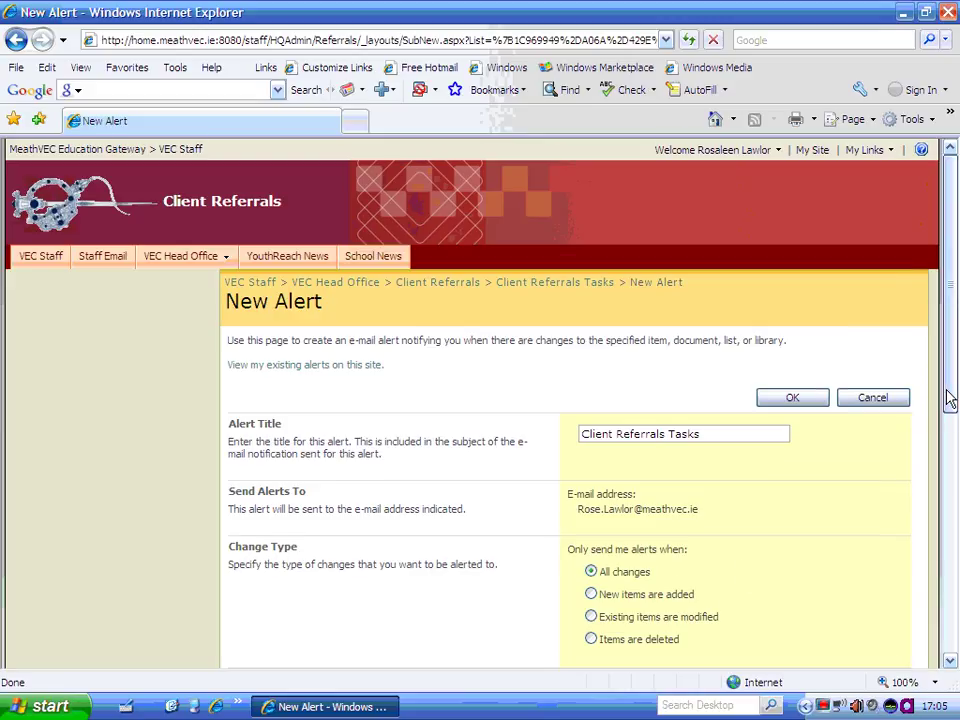
{"action": "left_click_drag", "start_coordinate": [950, 398], "coordinate": [955, 466]}
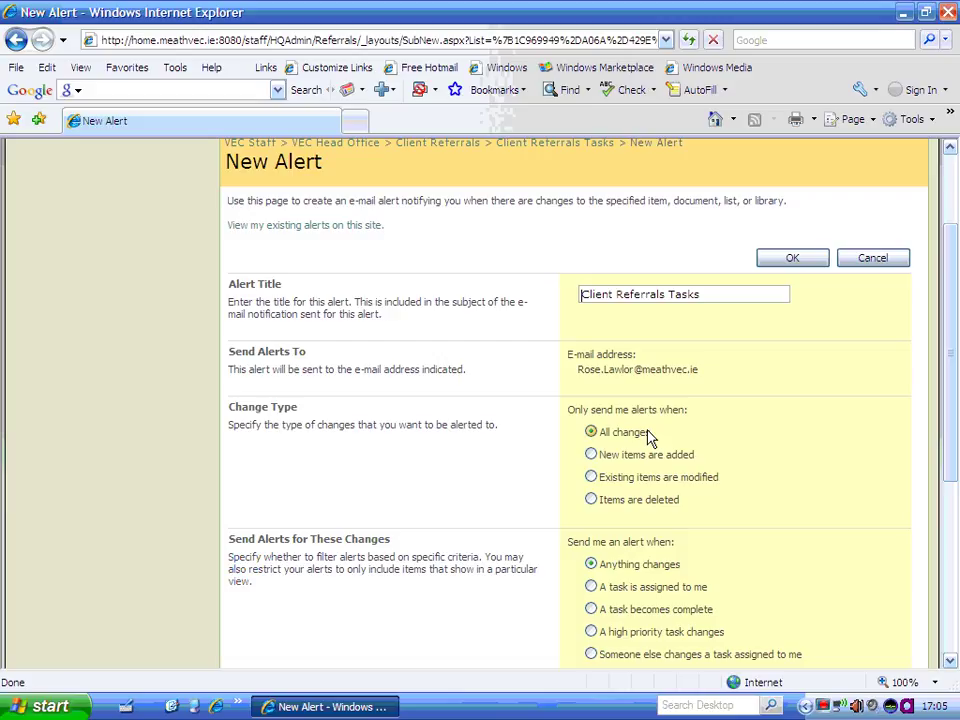
{"action": "left_click_drag", "start_coordinate": [955, 288], "coordinate": [955, 375]}
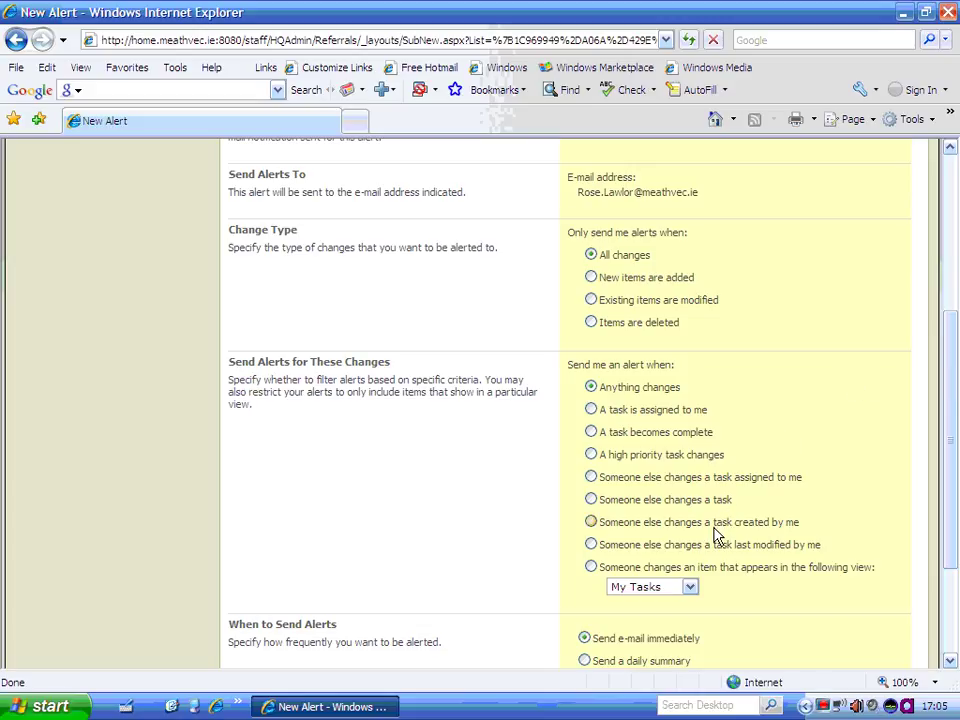
{"action": "left_click", "coordinate": [591, 478]}
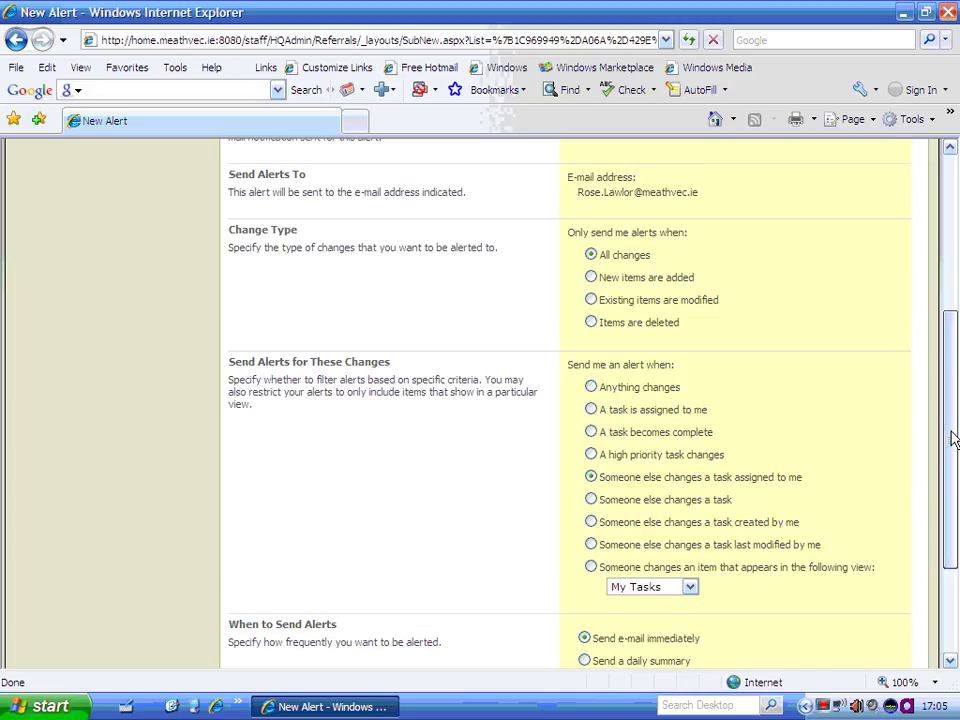
{"action": "mouse_move", "coordinate": [951, 437]}
{"action": "left_mouse_down"}
{"action": "mouse_move", "coordinate": [953, 463]}
{"action": "mouse_move", "coordinate": [949, 443]}
{"action": "left_mouse_up"}
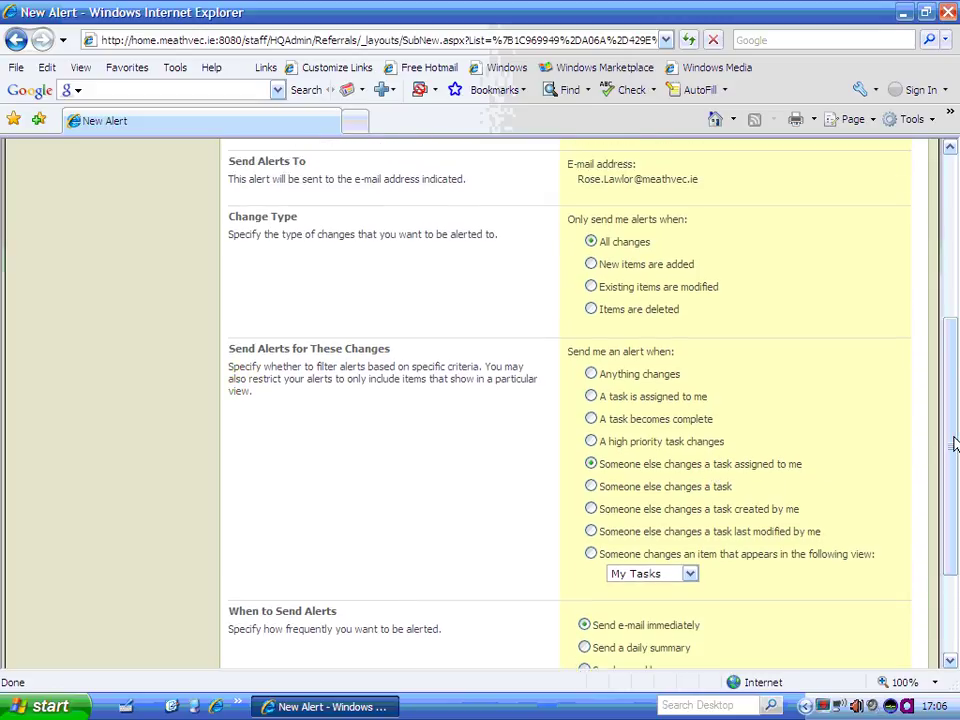
{"action": "left_click_drag", "start_coordinate": [953, 444], "coordinate": [953, 510]}
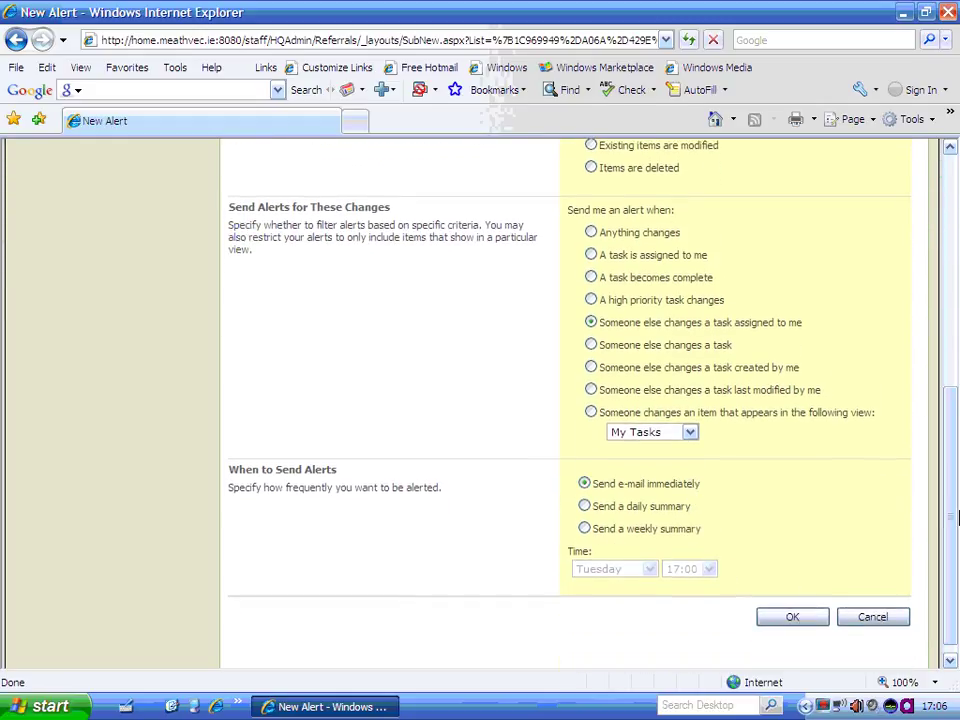
{"action": "left_click_drag", "start_coordinate": [956, 519], "coordinate": [954, 541]}
{"action": "left_click", "coordinate": [819, 605]}
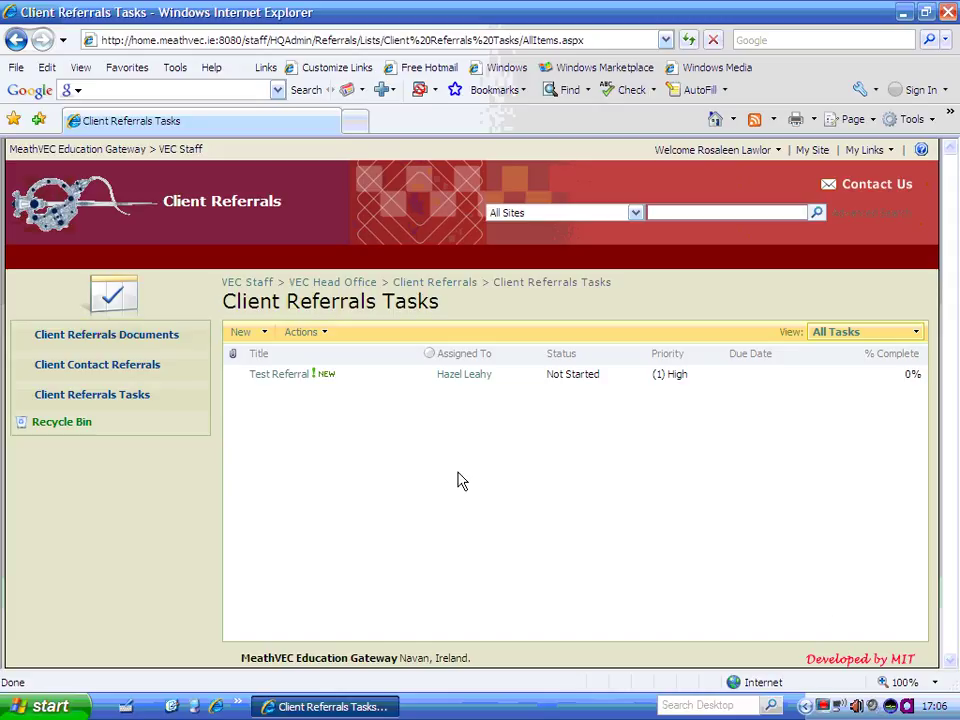
Delete the Test Referral task to the Recycle Bin and return to Client Referrals.
{"action": "mouse_move", "coordinate": [369, 377]}
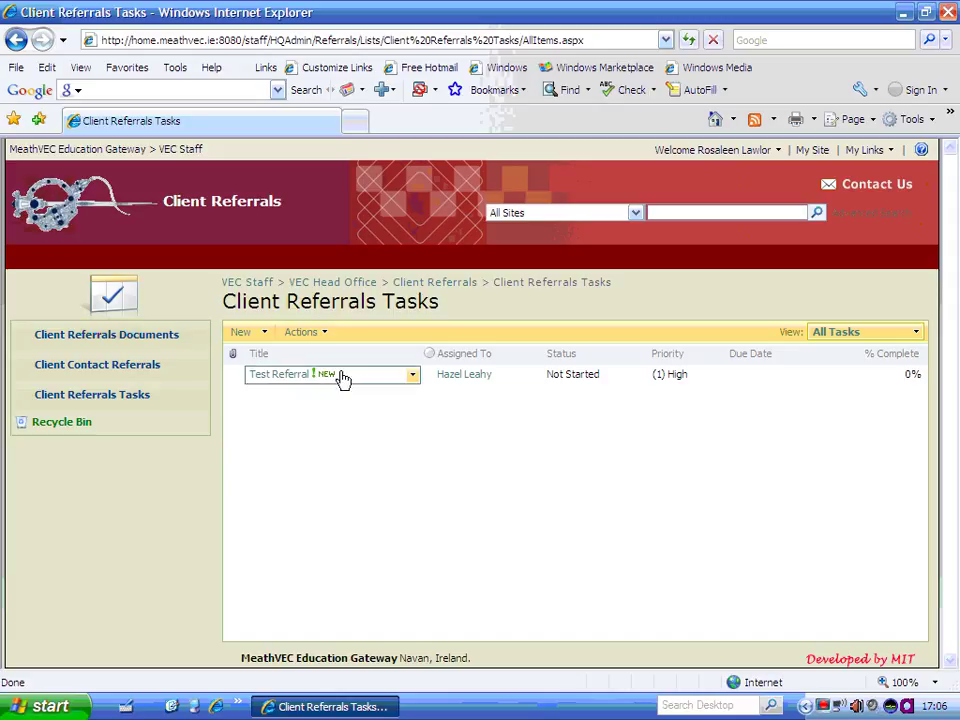
{"action": "left_click", "coordinate": [412, 378]}
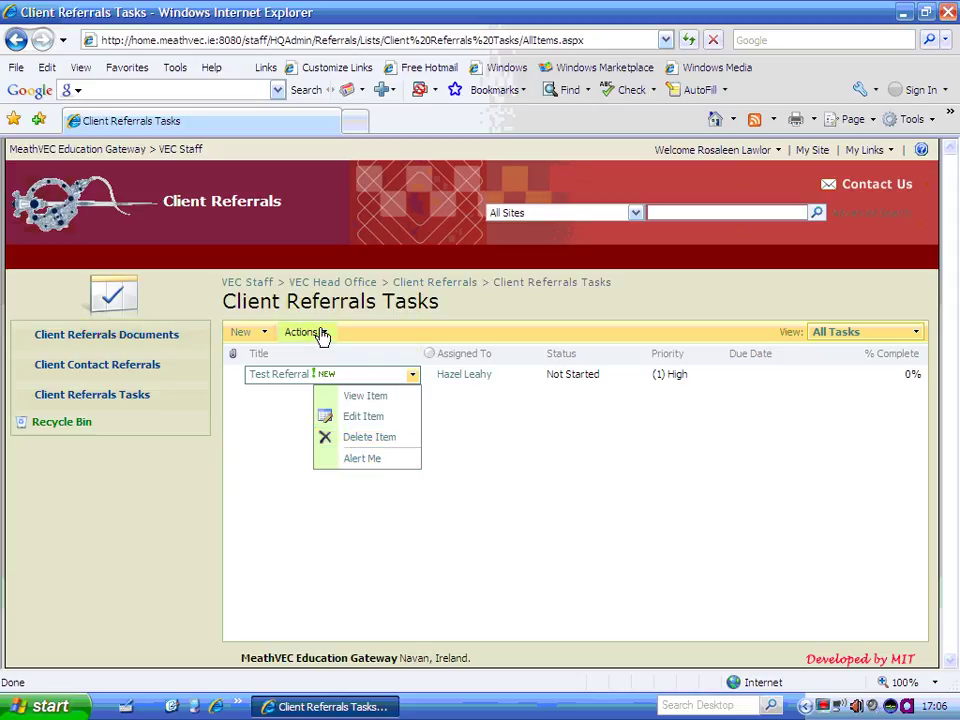
{"action": "left_click", "coordinate": [413, 376]}
{"action": "left_click", "coordinate": [403, 436]}
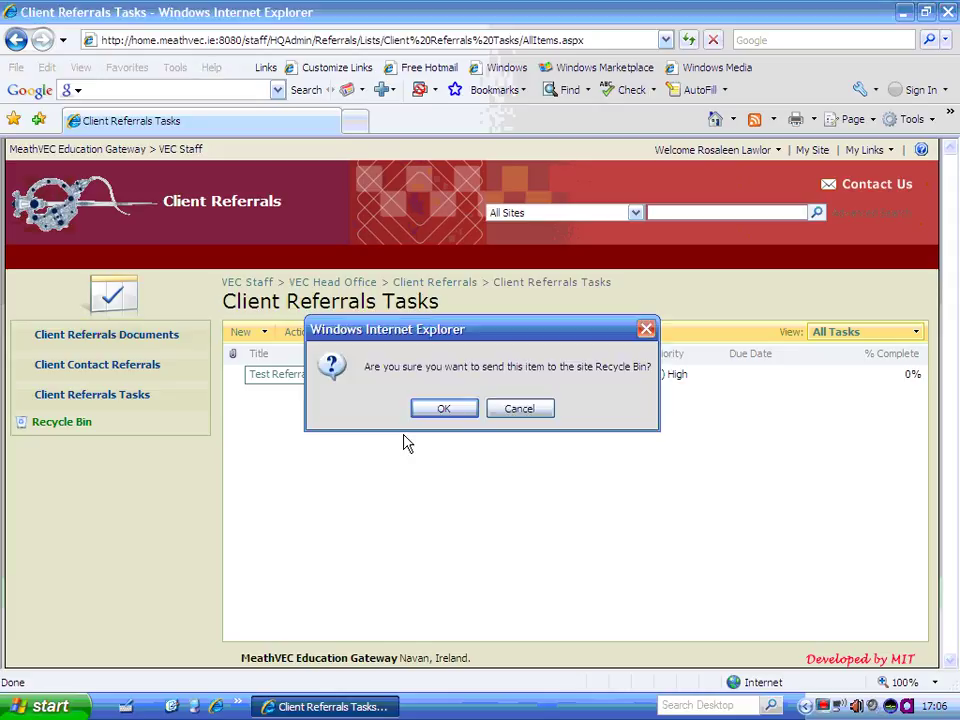
{"action": "left_click", "coordinate": [462, 413]}
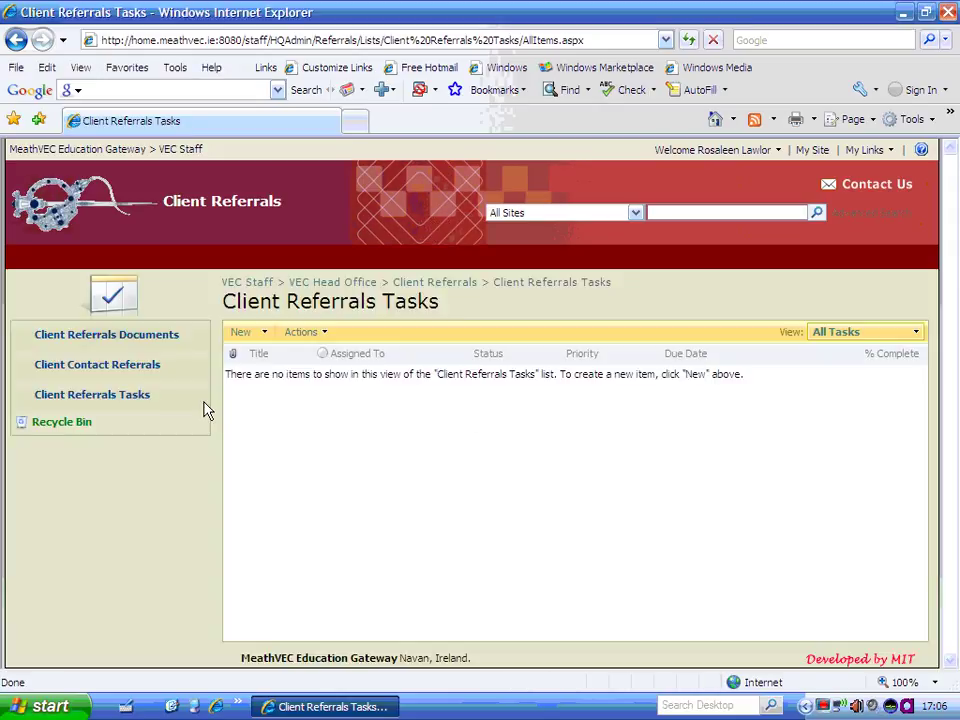
{"action": "left_click", "coordinate": [447, 288]}
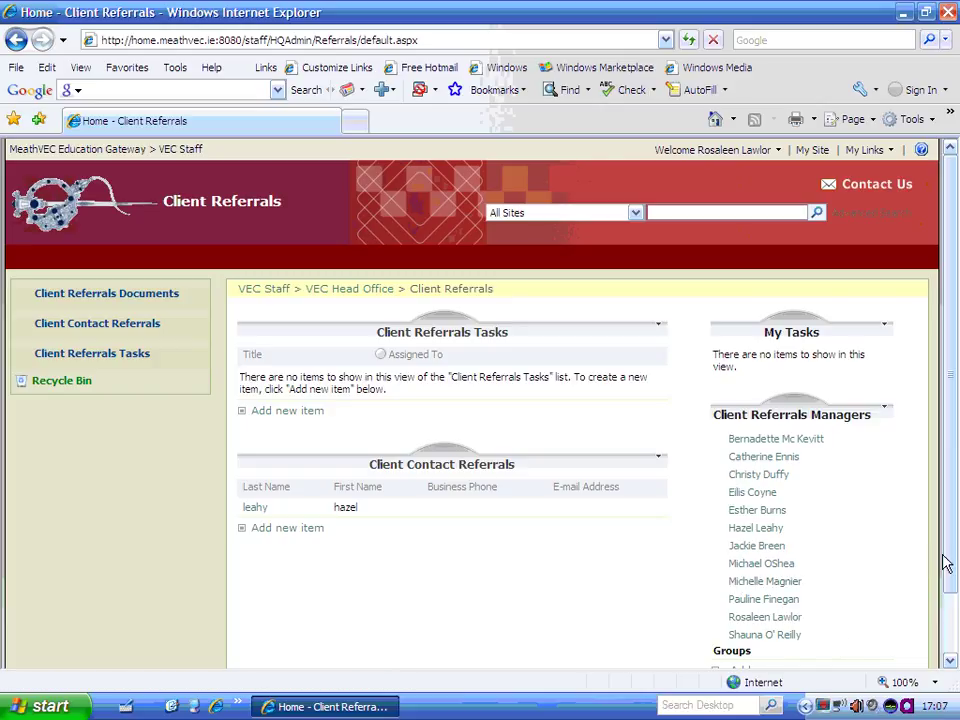
Scroll through the Client Referrals home page to check the empty Tasks list.
{"action": "left_click_drag", "start_coordinate": [950, 568], "coordinate": [951, 611]}
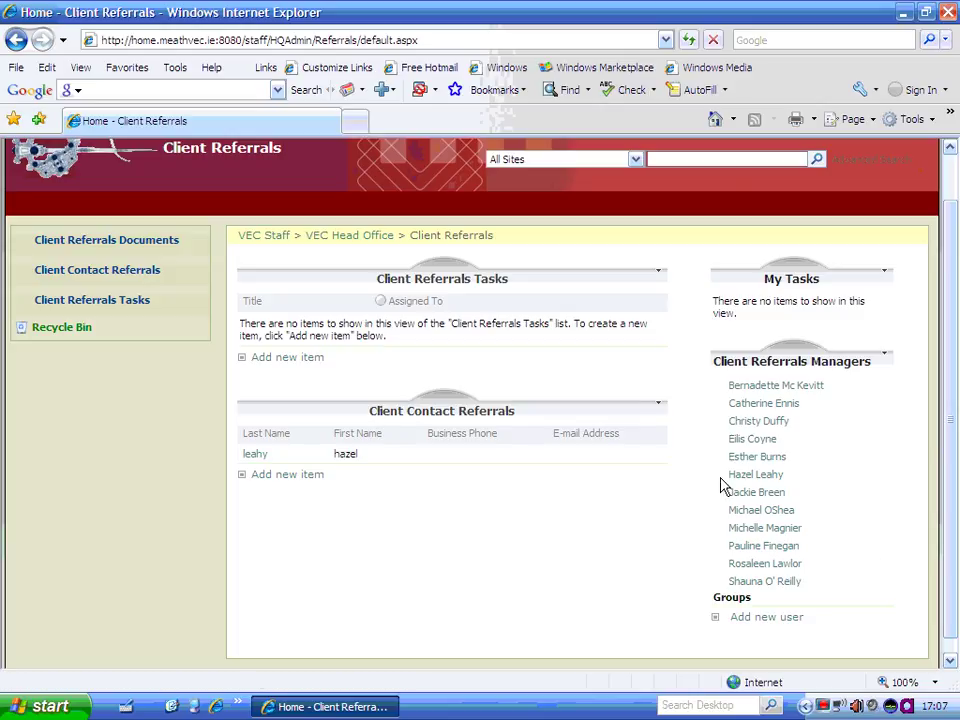
{"action": "left_click_drag", "start_coordinate": [945, 518], "coordinate": [950, 482]}
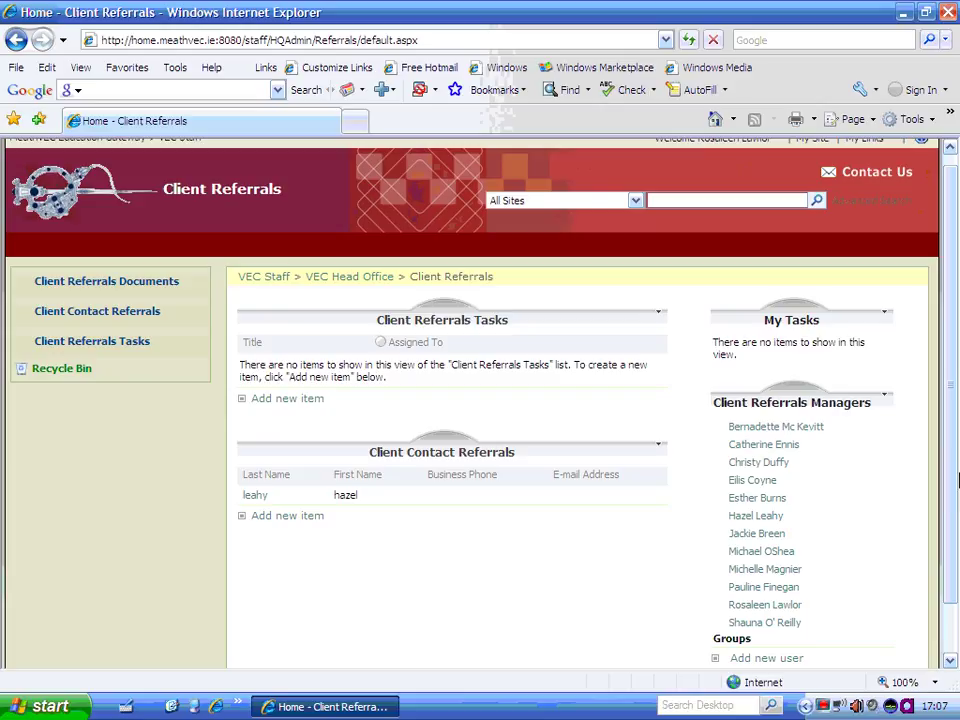
{"action": "scroll", "coordinate": [952, 475], "scroll_direction": "up", "scroll_amount": 1}
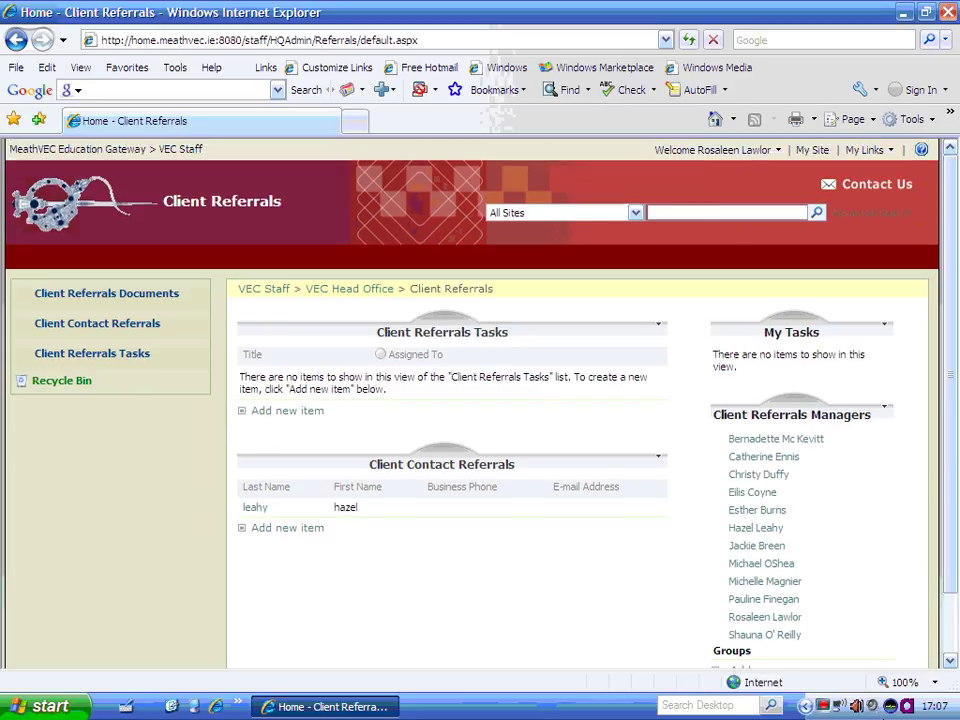